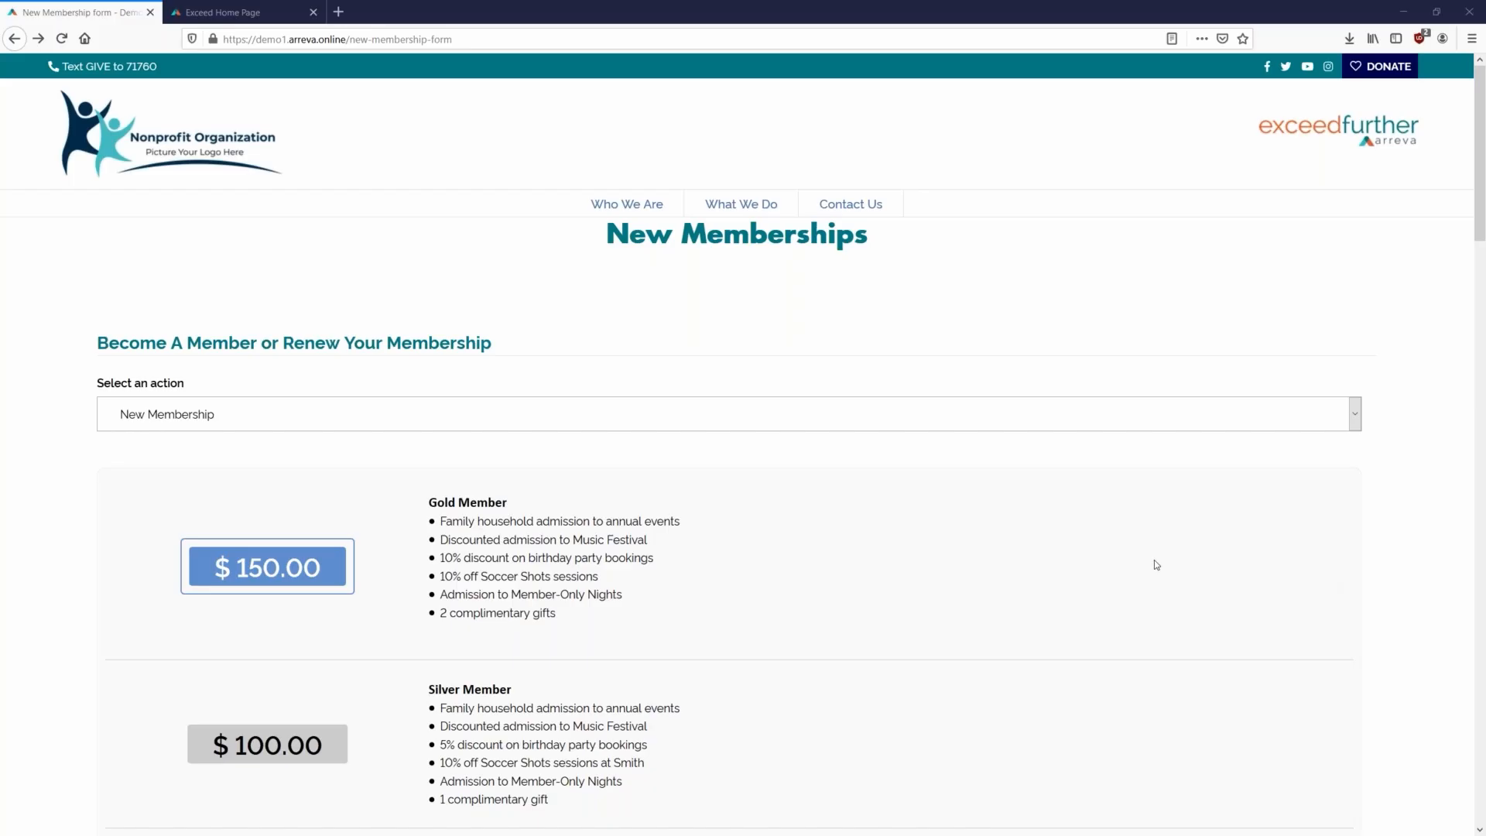
Set the action on the online membership form to Existing Membership.
scroll(531, 290, down, 1)
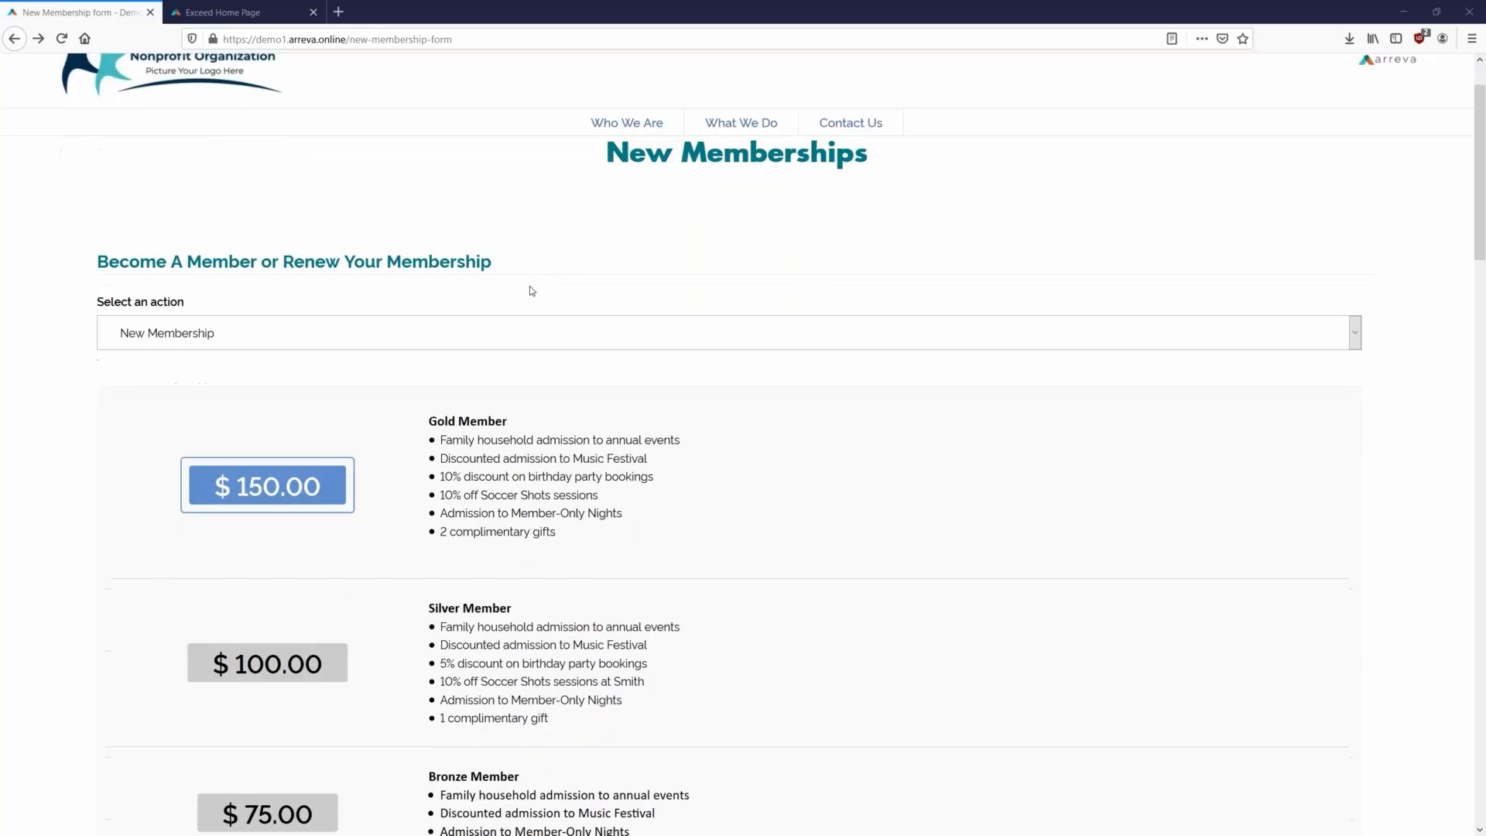
scroll(580, 225, down, 1)
scroll(587, 224, down, 1)
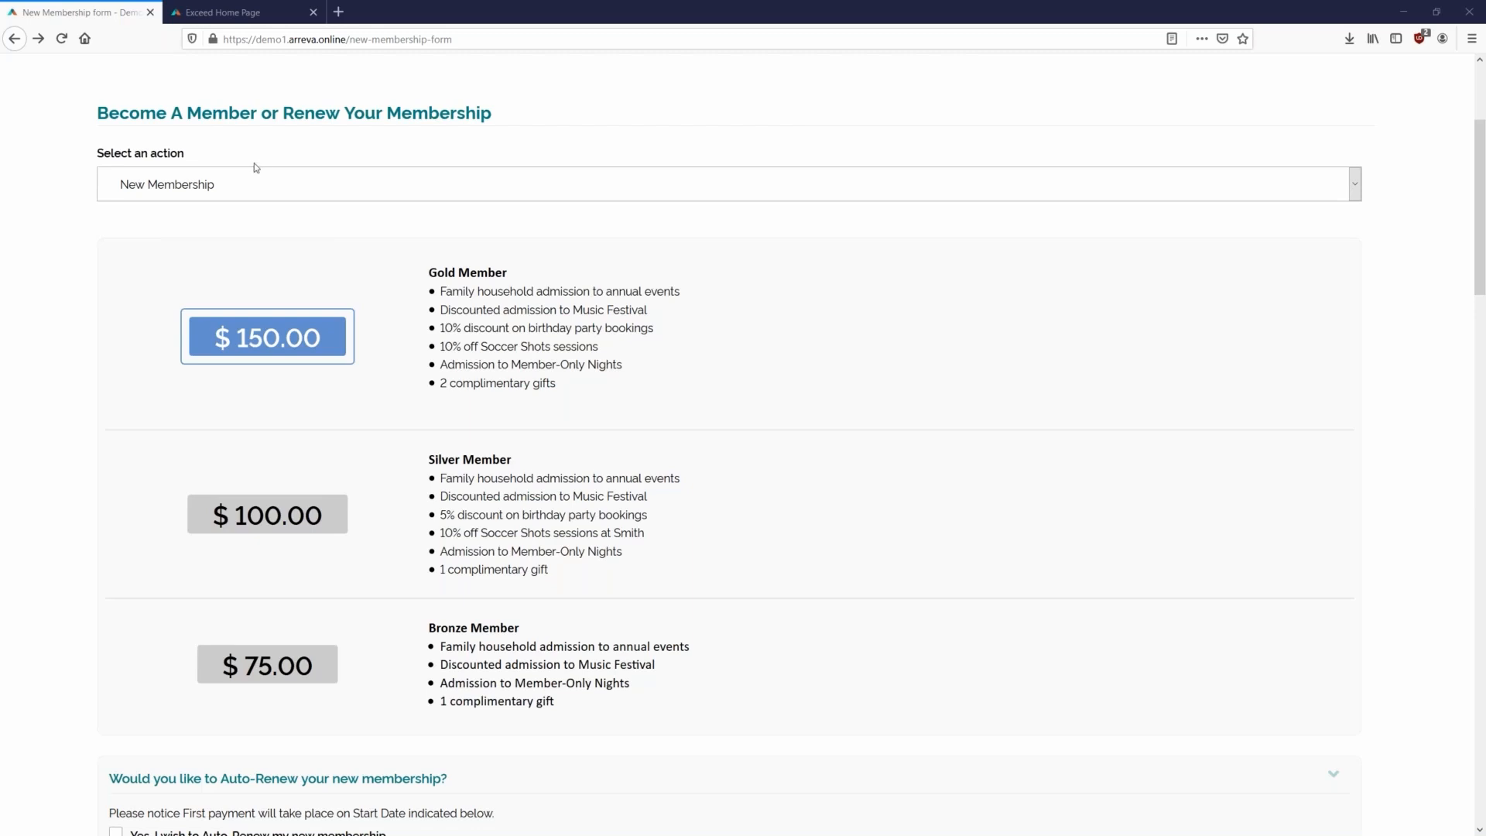
click(172, 172)
click(171, 232)
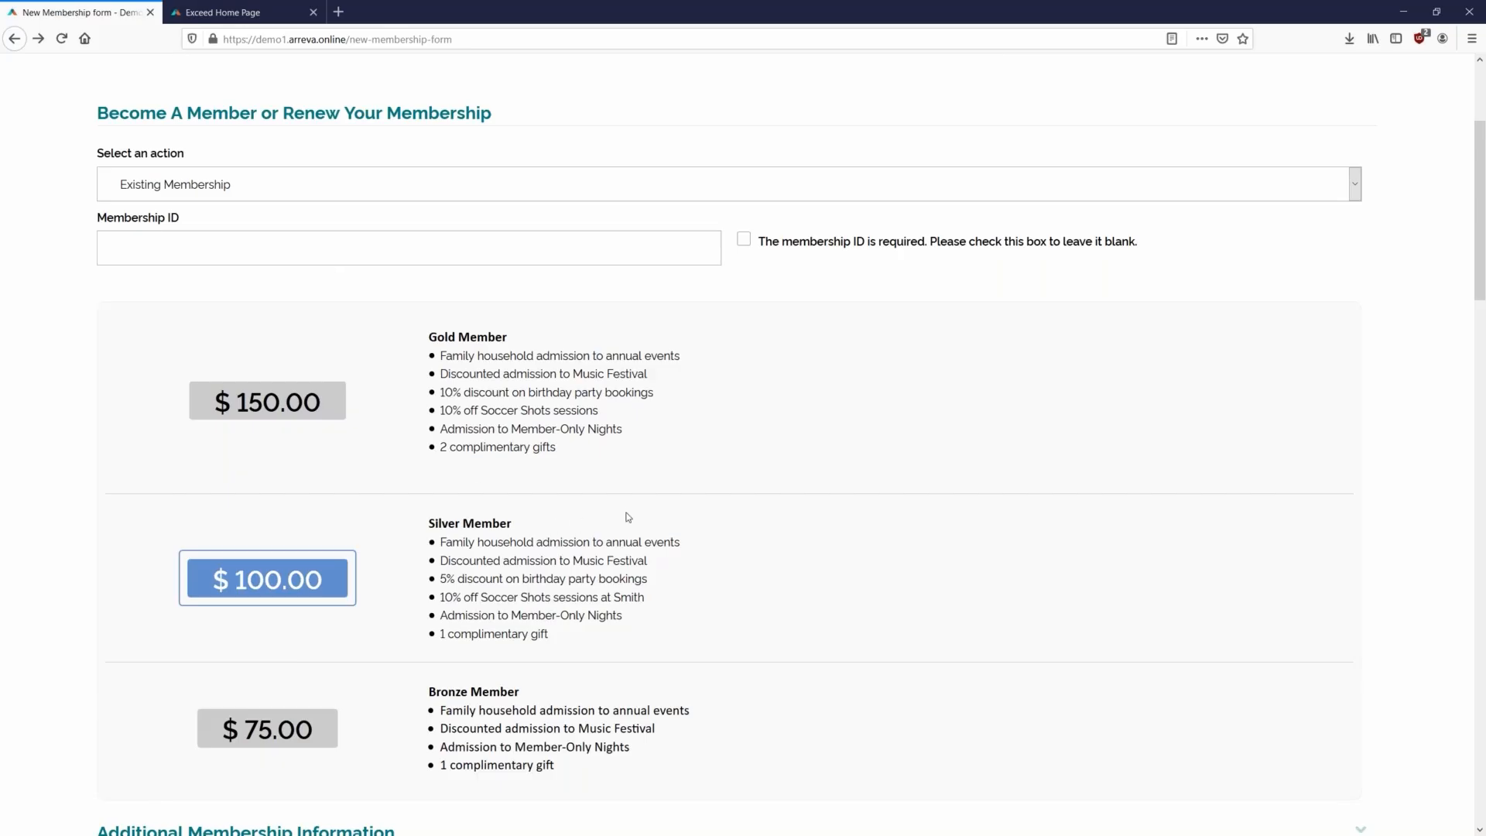
Set the membership form's action to New Membership and choose the $150.00 Gold Member level.
click(459, 185)
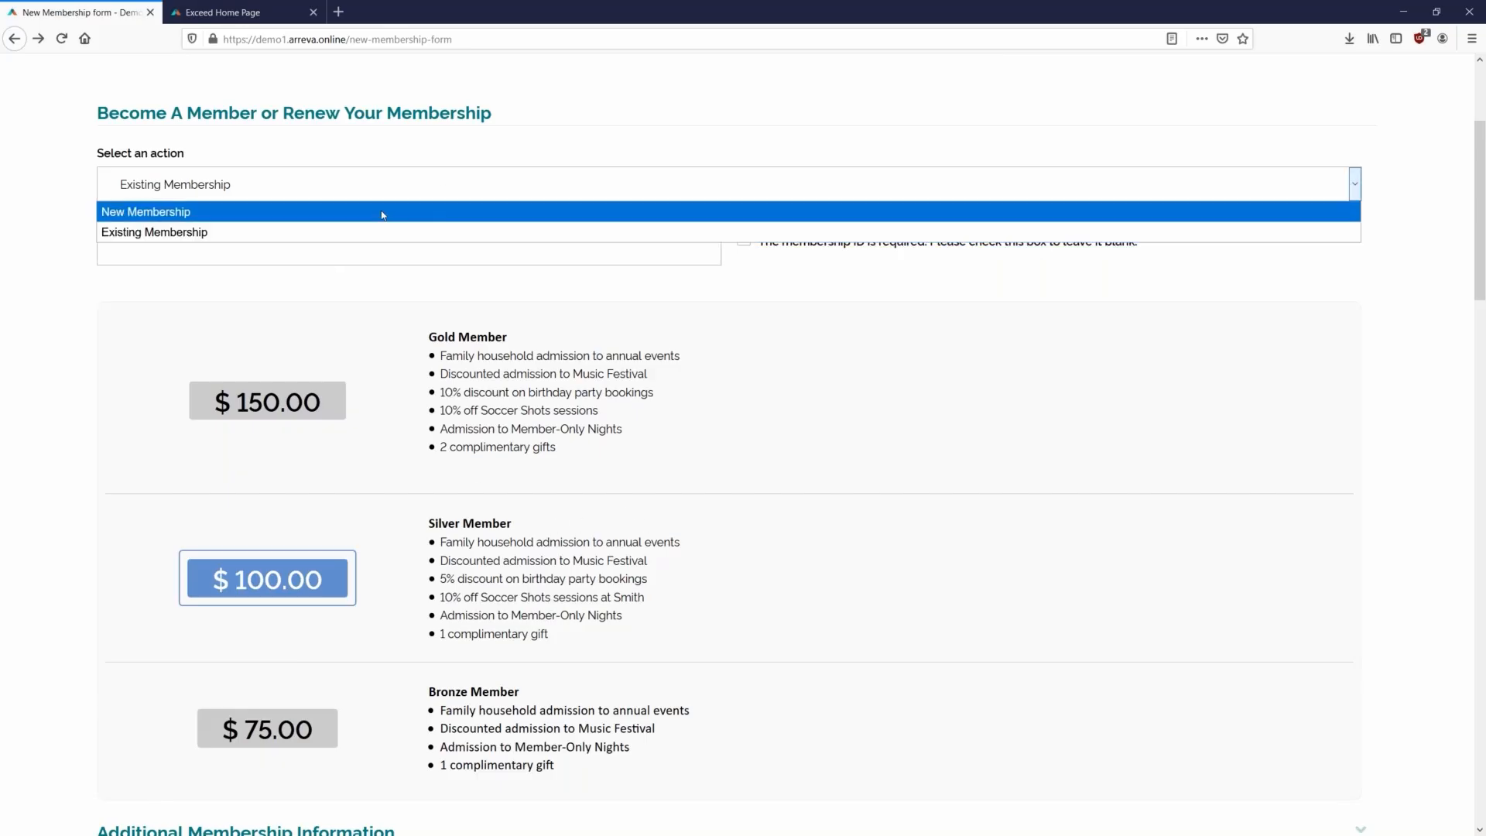
click(385, 213)
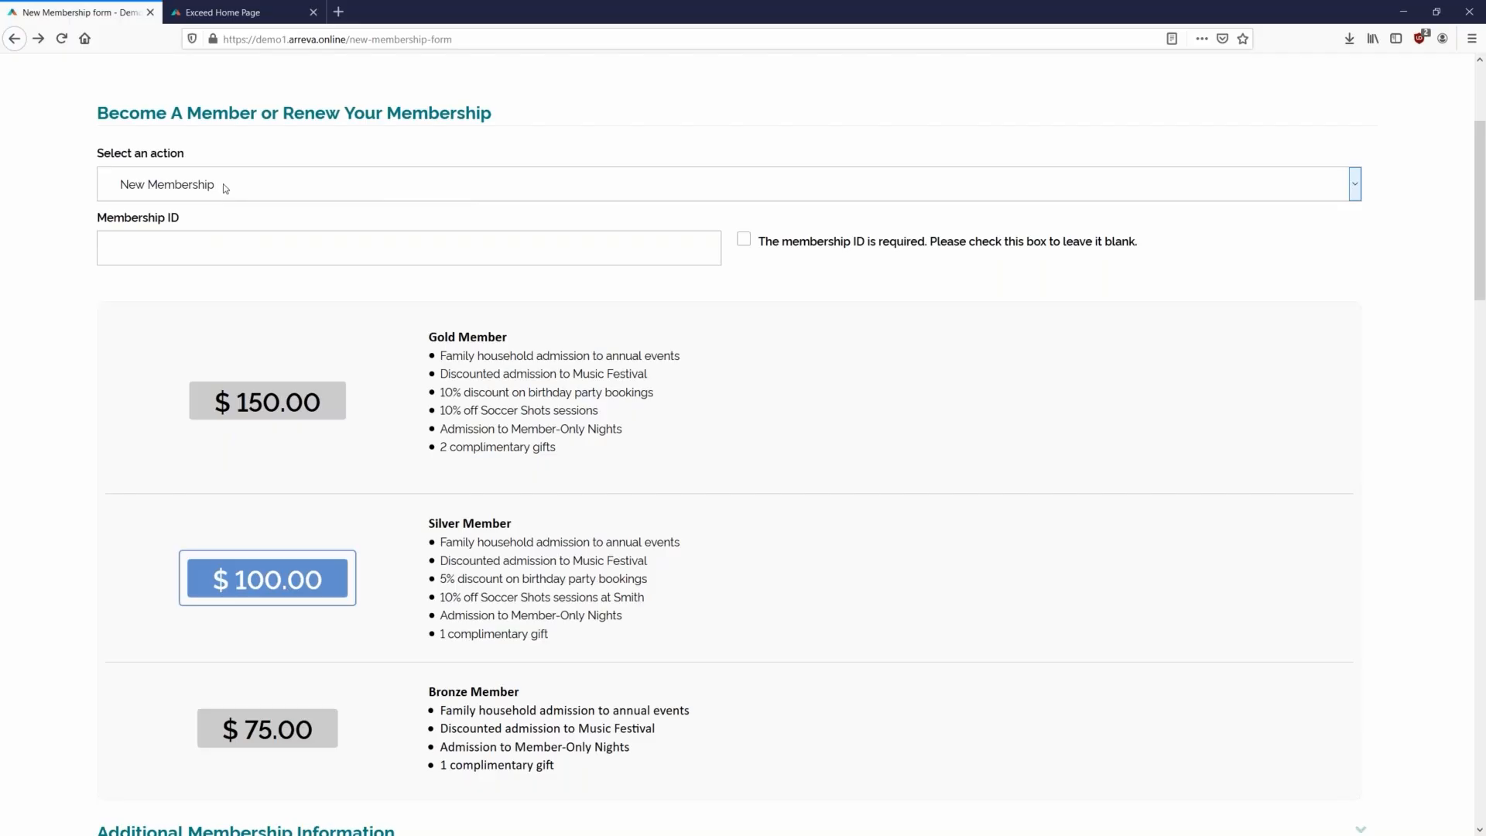
click(210, 401)
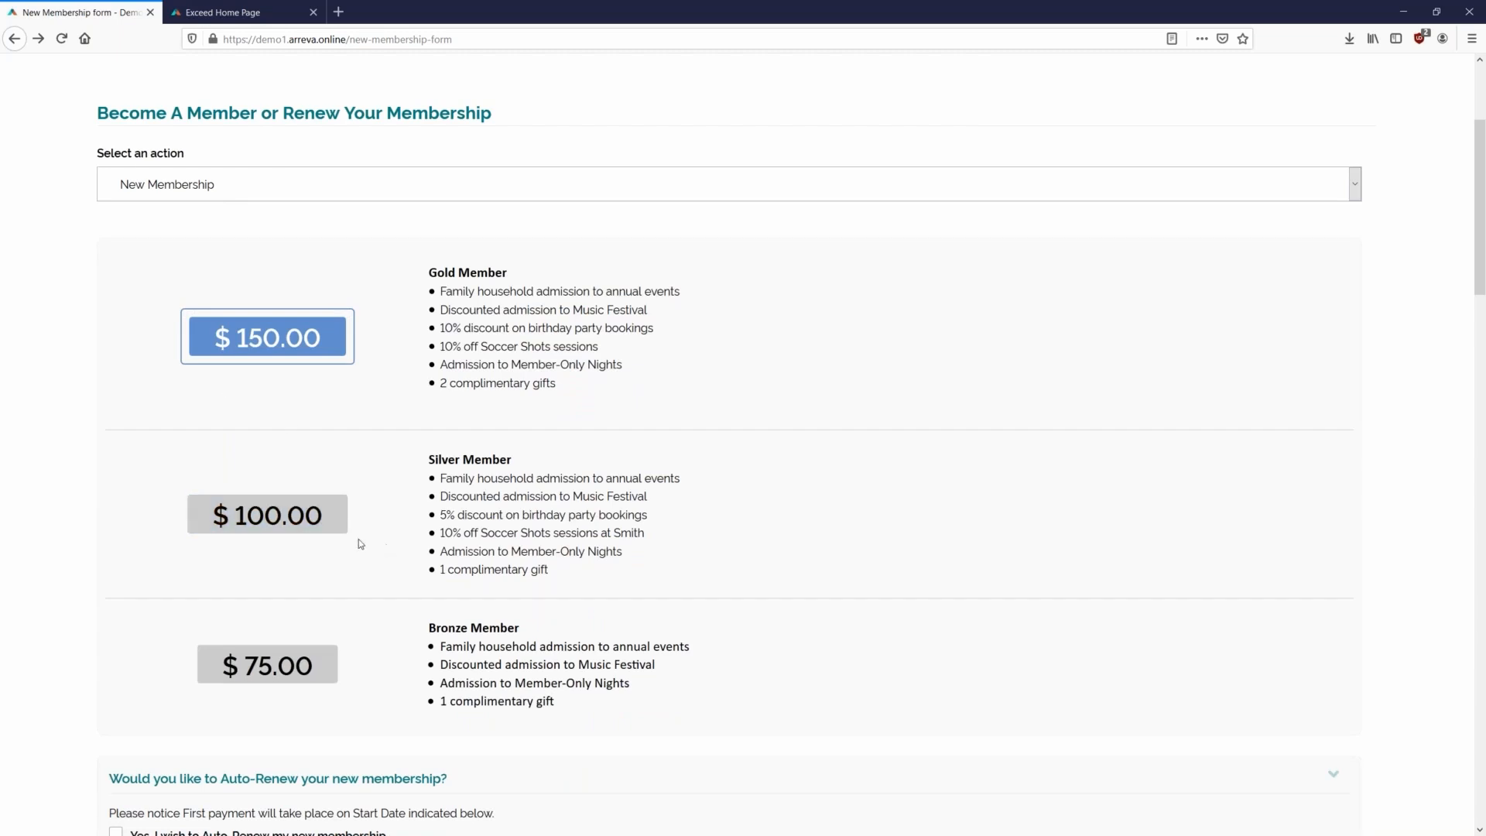
scroll(361, 544, down, 1)
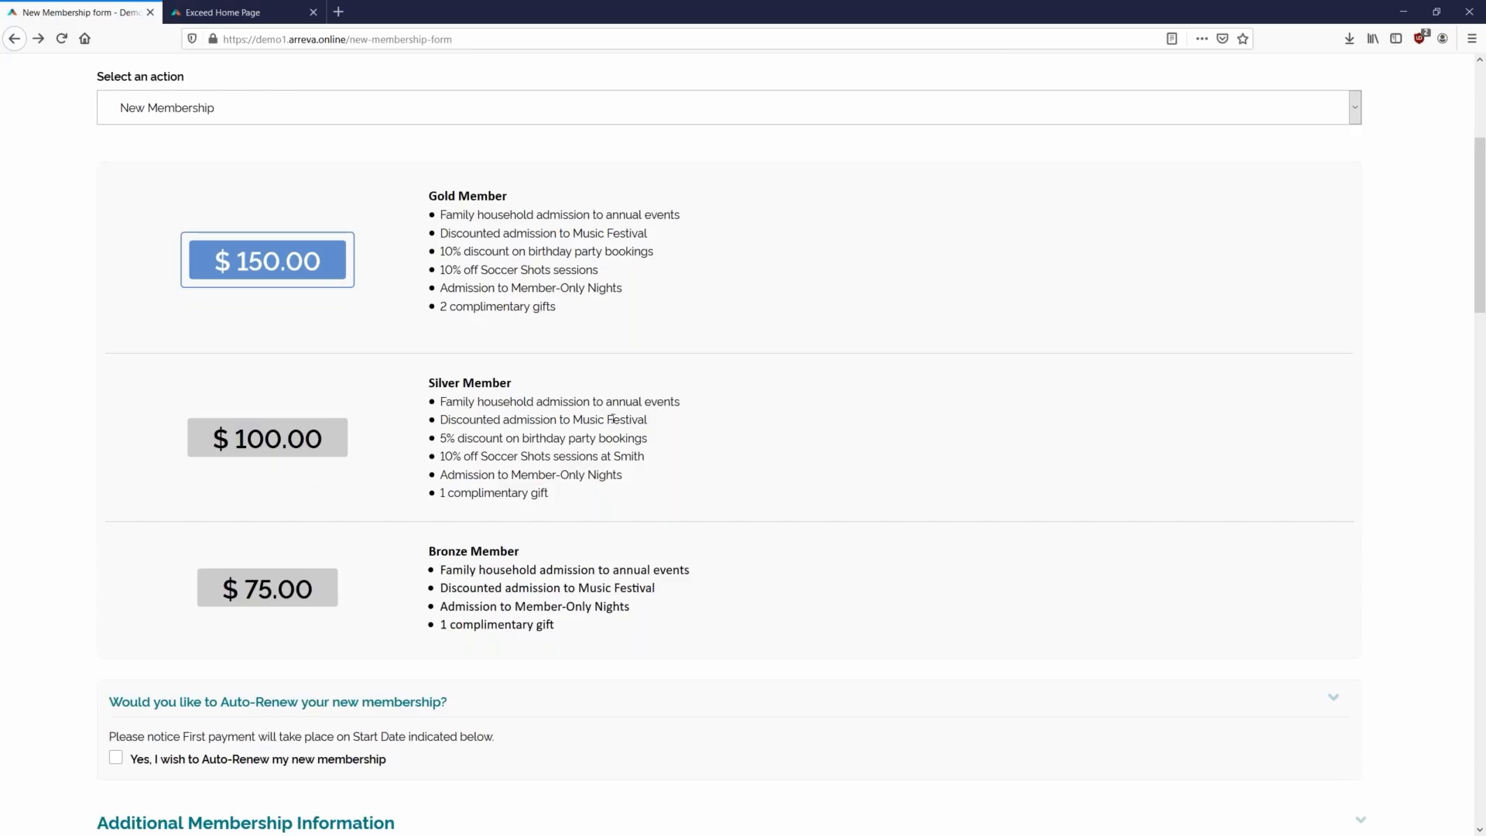
Switch to Exceed Further and open the new membership transactions within Online Transactions.
click(222, 14)
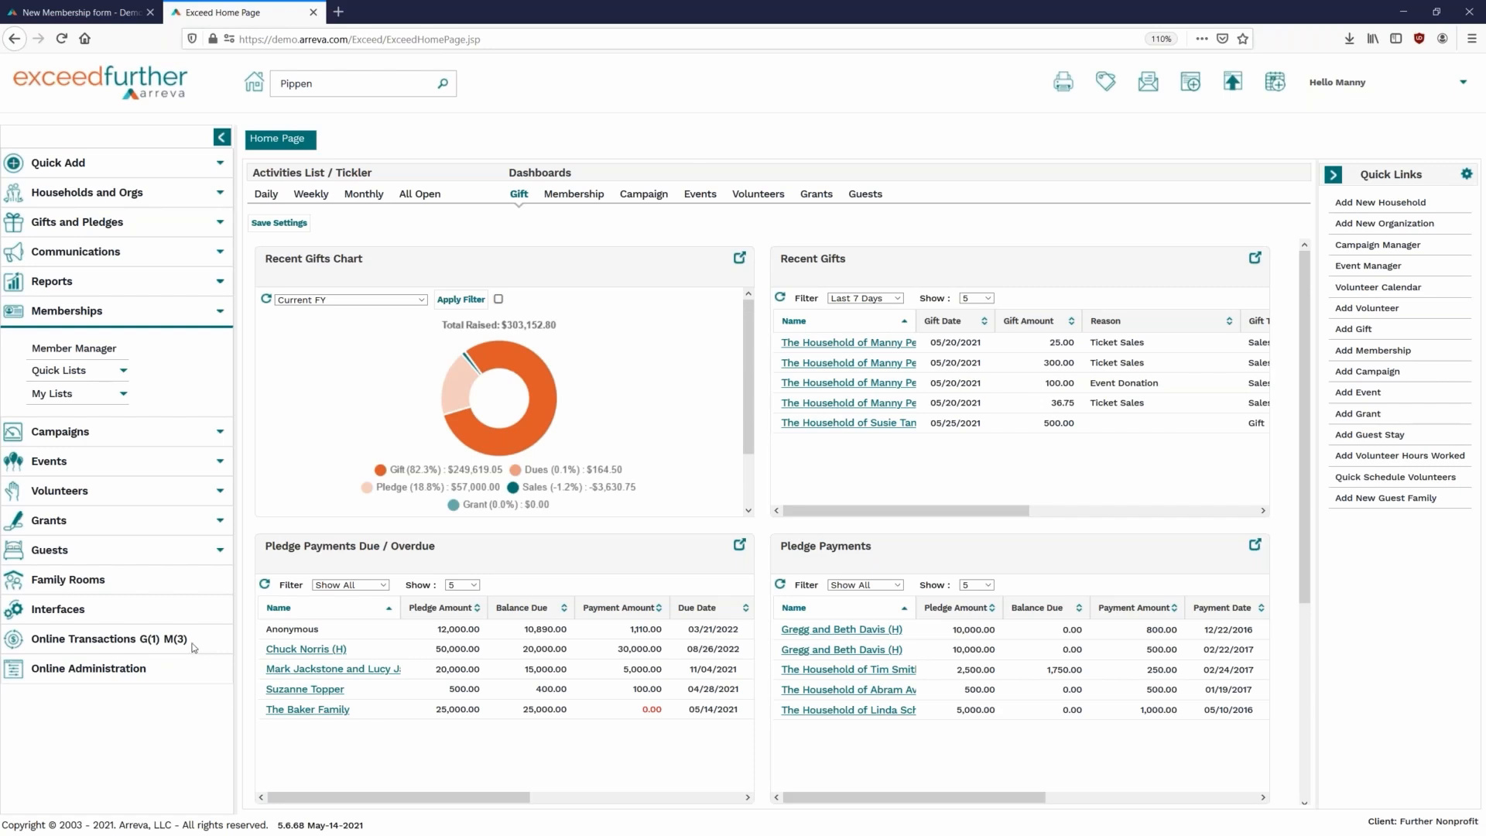
click(118, 640)
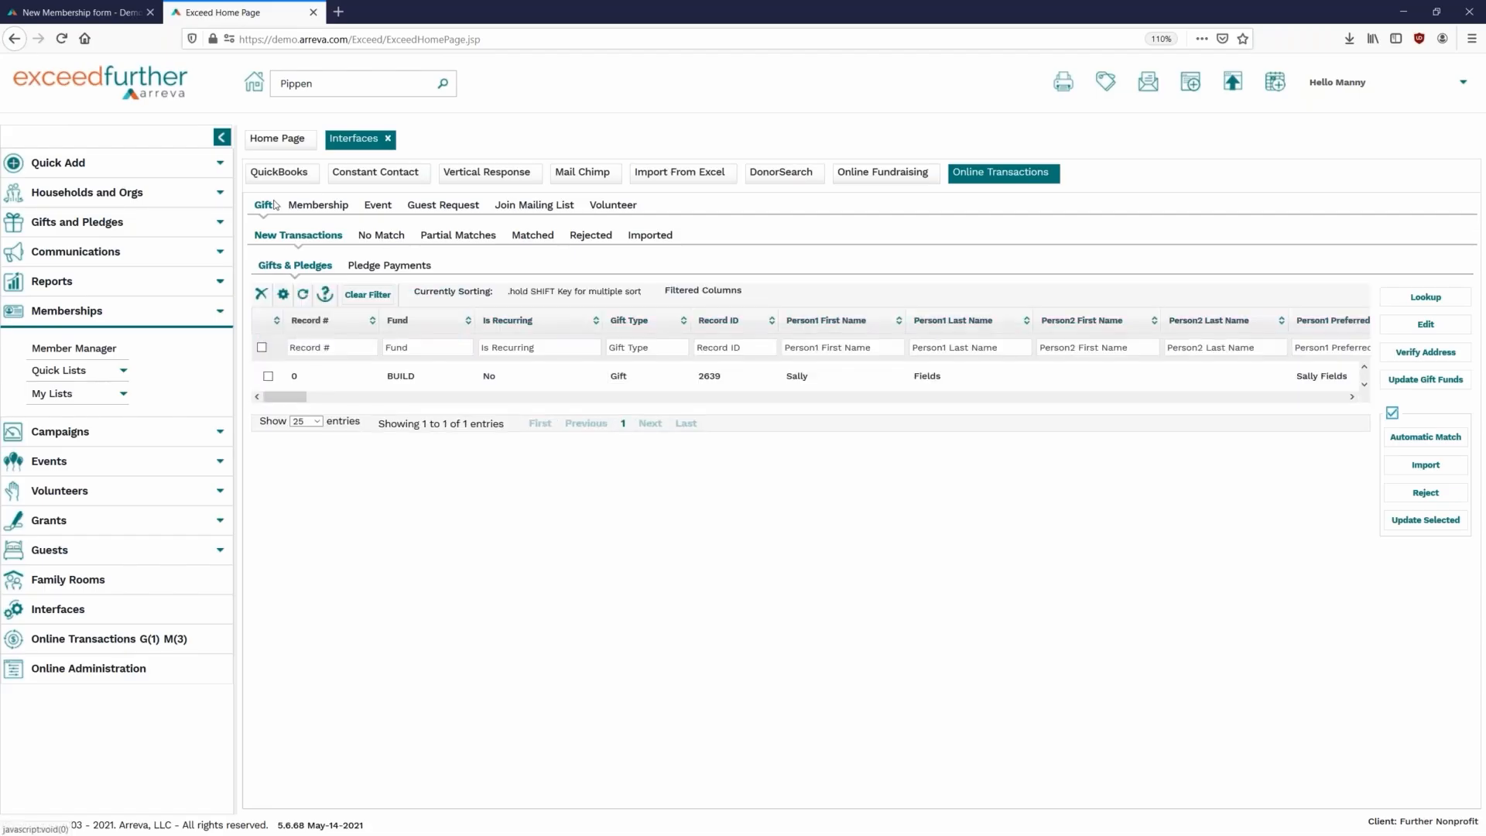
click(304, 208)
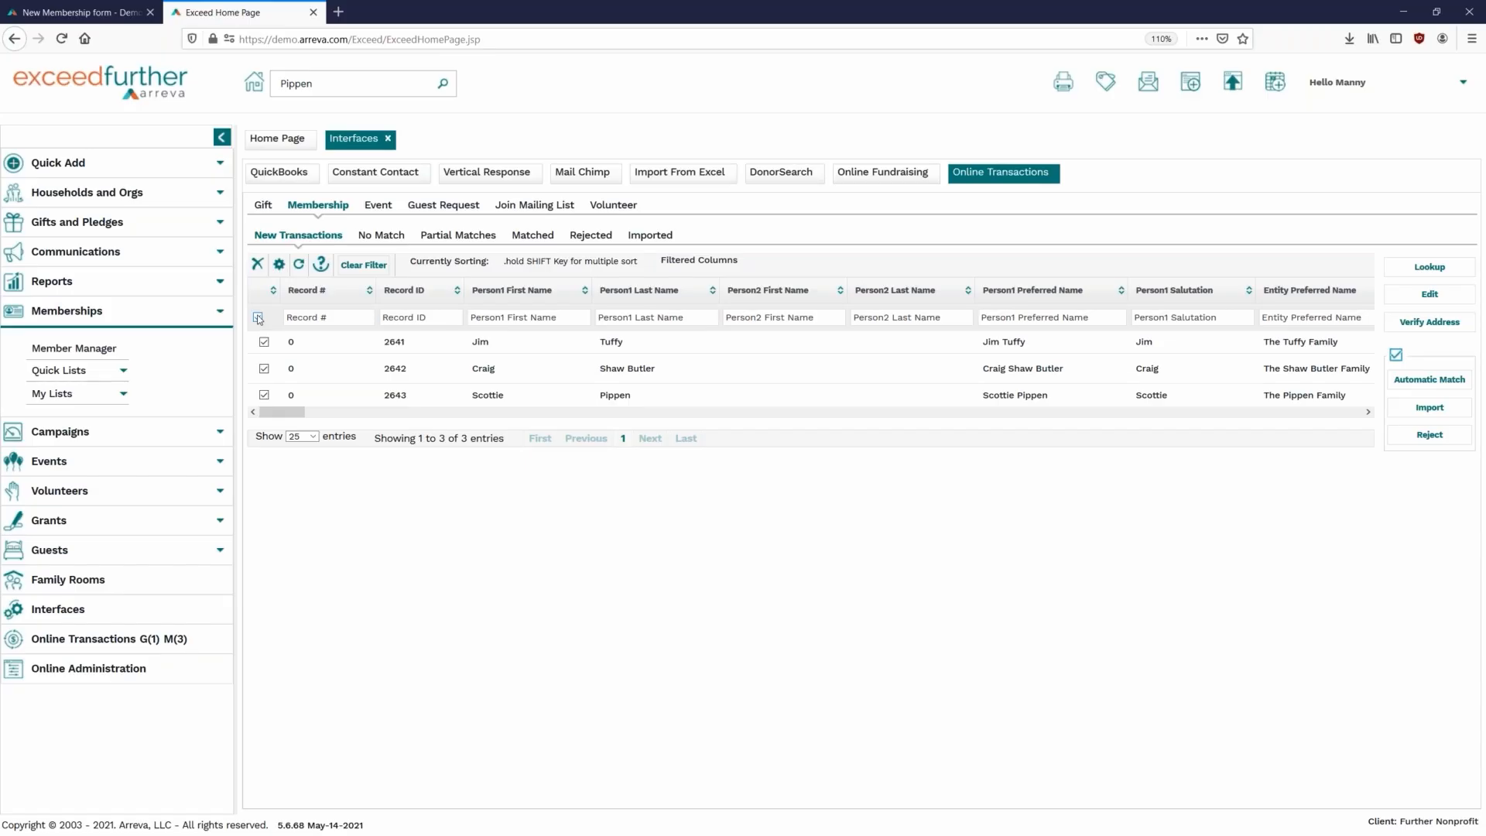
Select all new membership transactions and view the first one's editable contact details without changing them.
click(259, 318)
click(1244, 350)
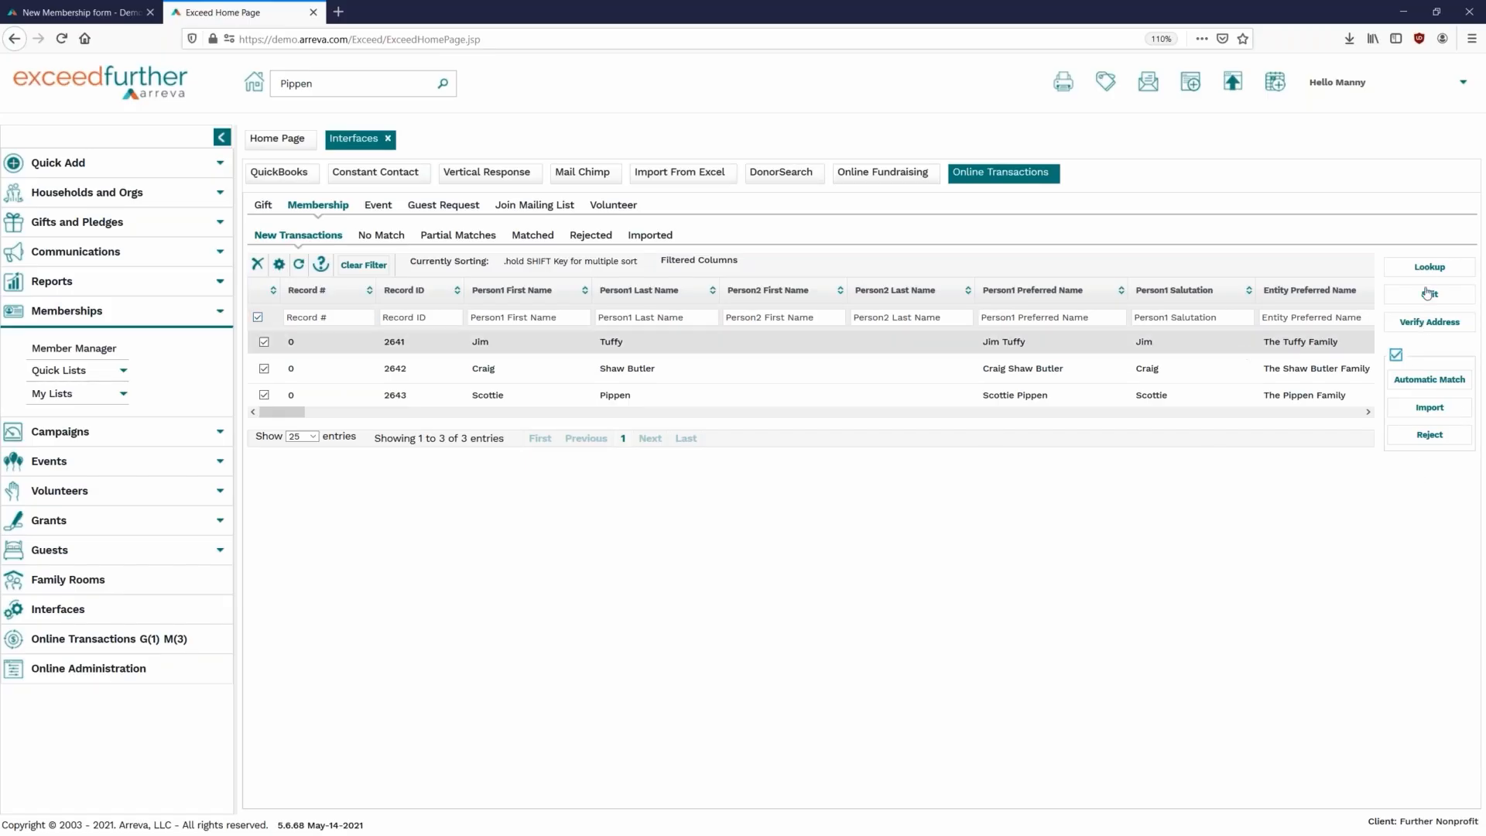
click(1430, 295)
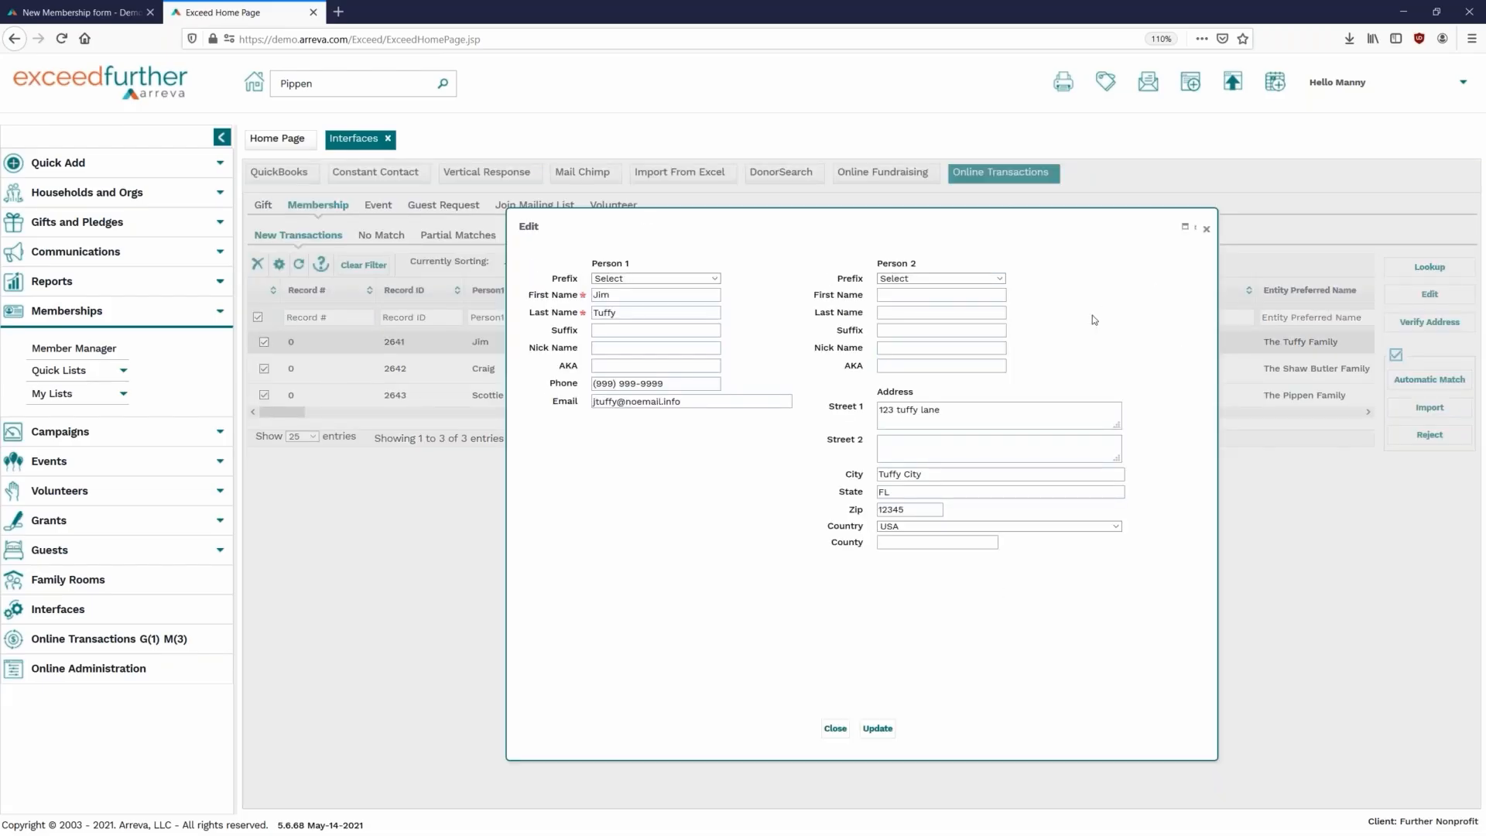
click(1206, 229)
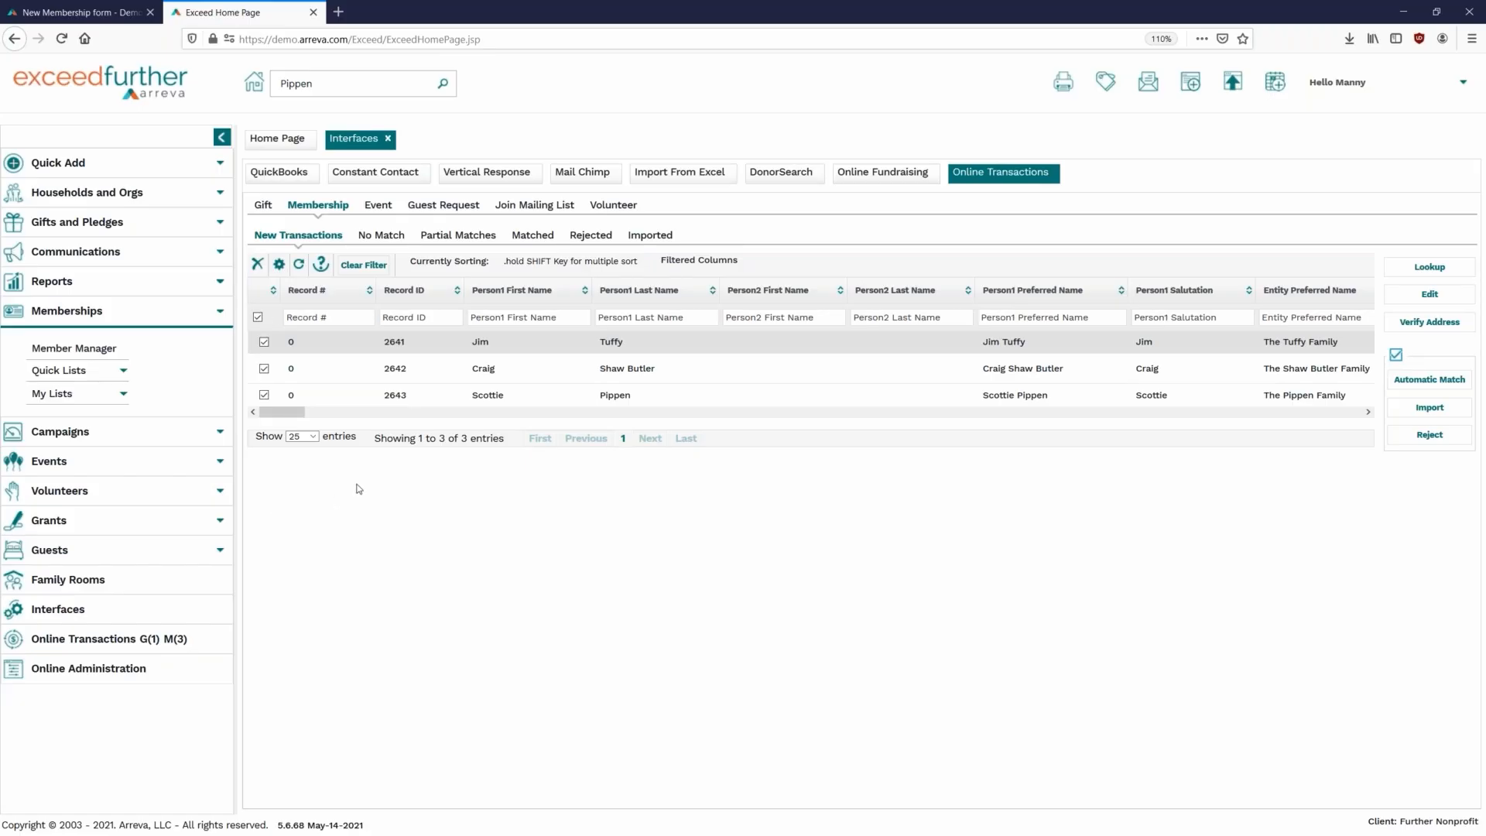
Run Automatic Match on the selected membership transactions.
click(1437, 384)
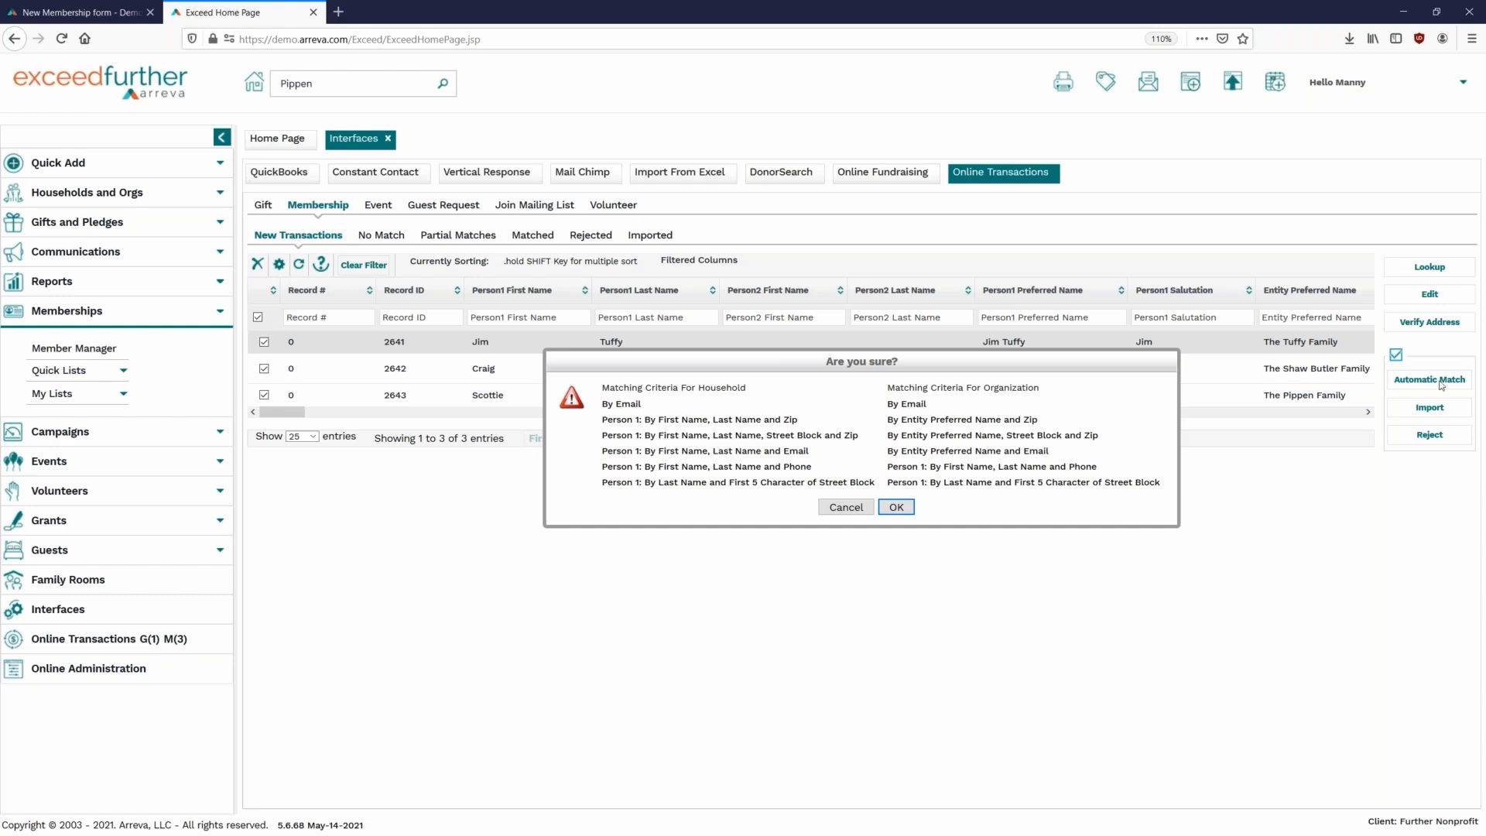
click(896, 507)
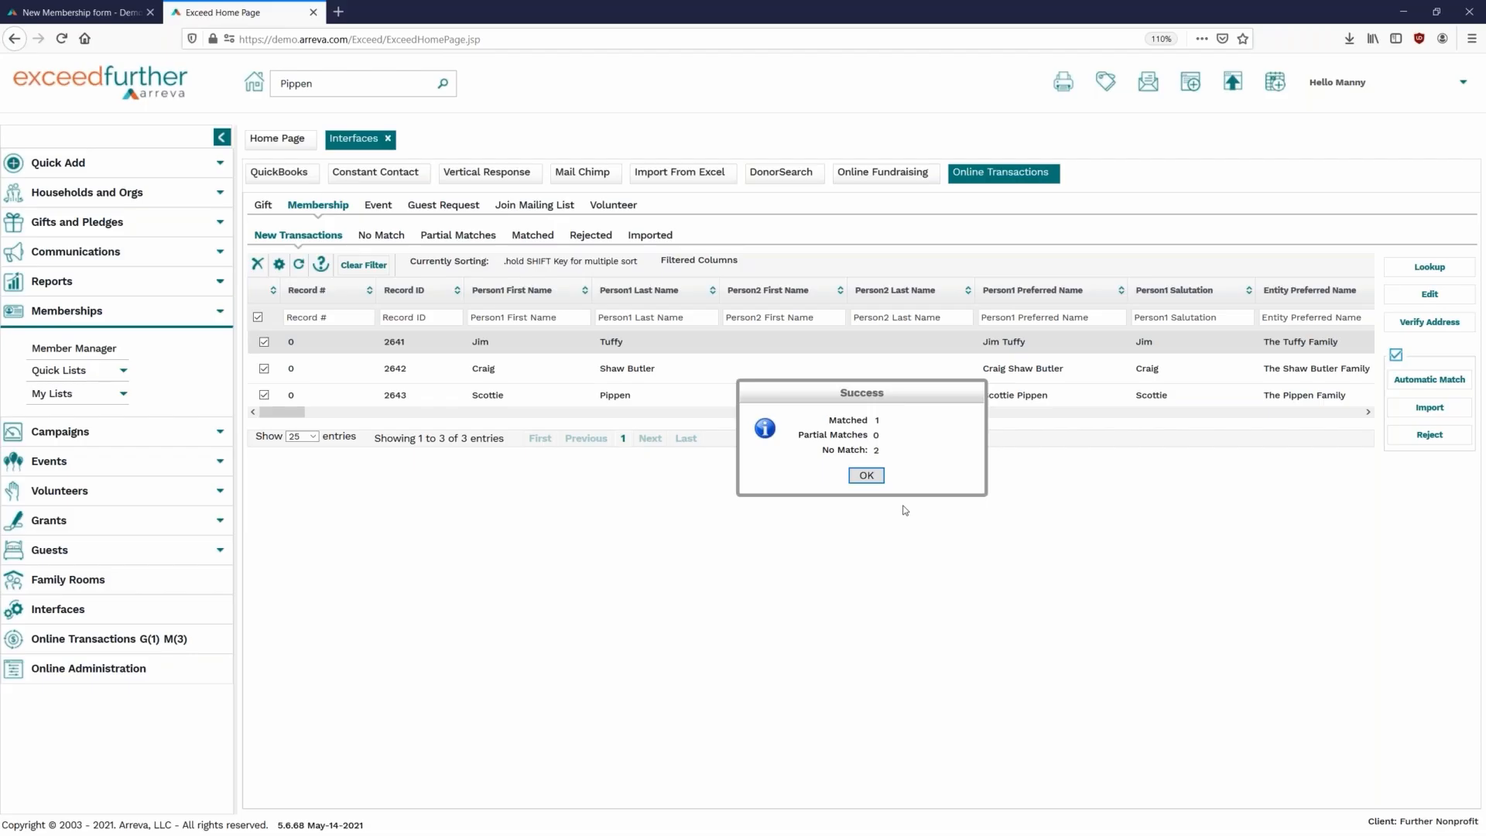
click(867, 475)
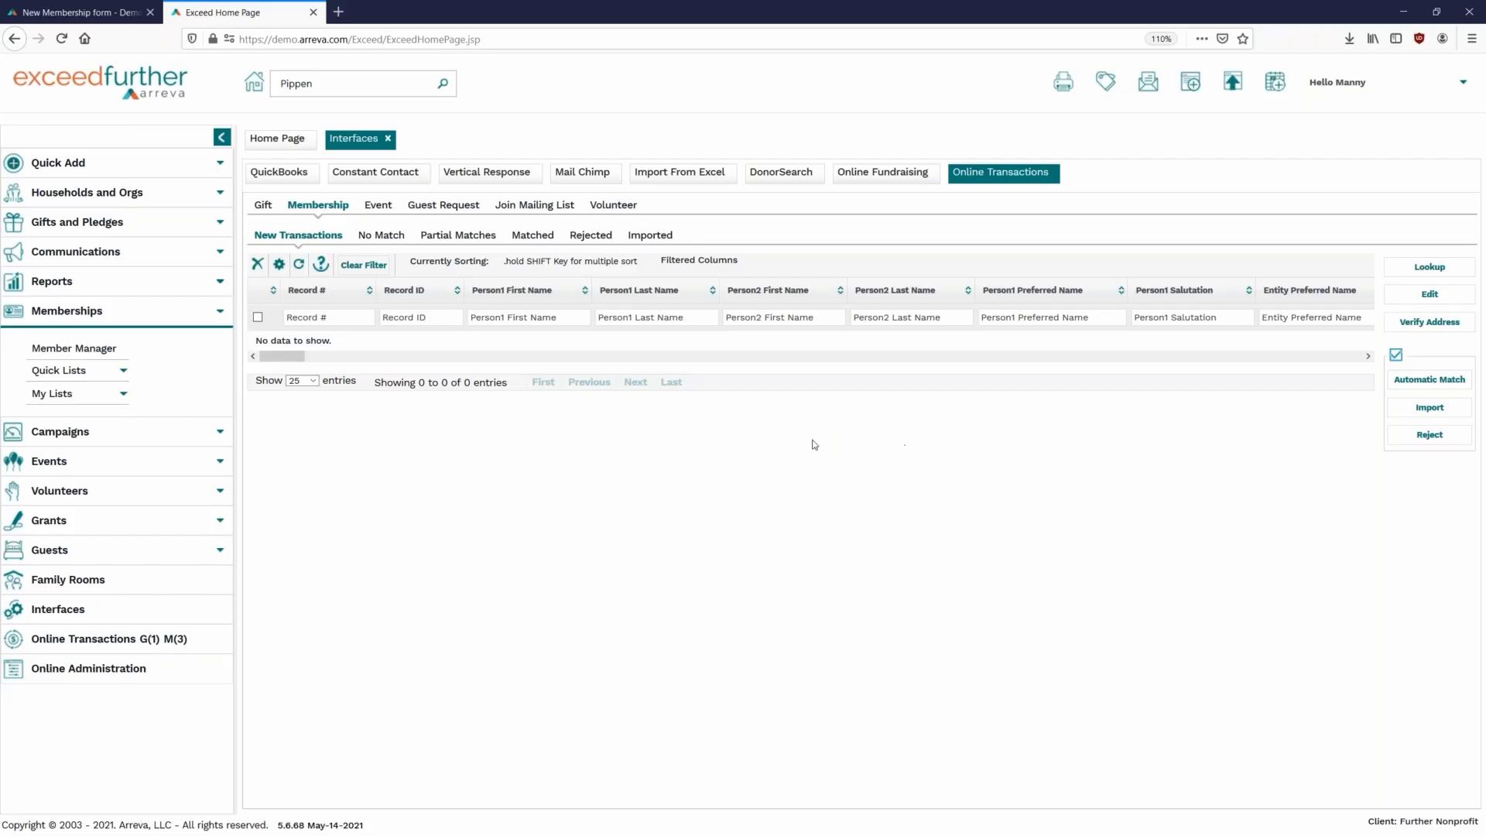
Import all No Match transactions listed under New Membership, creating new entities and memberships for them.
click(381, 235)
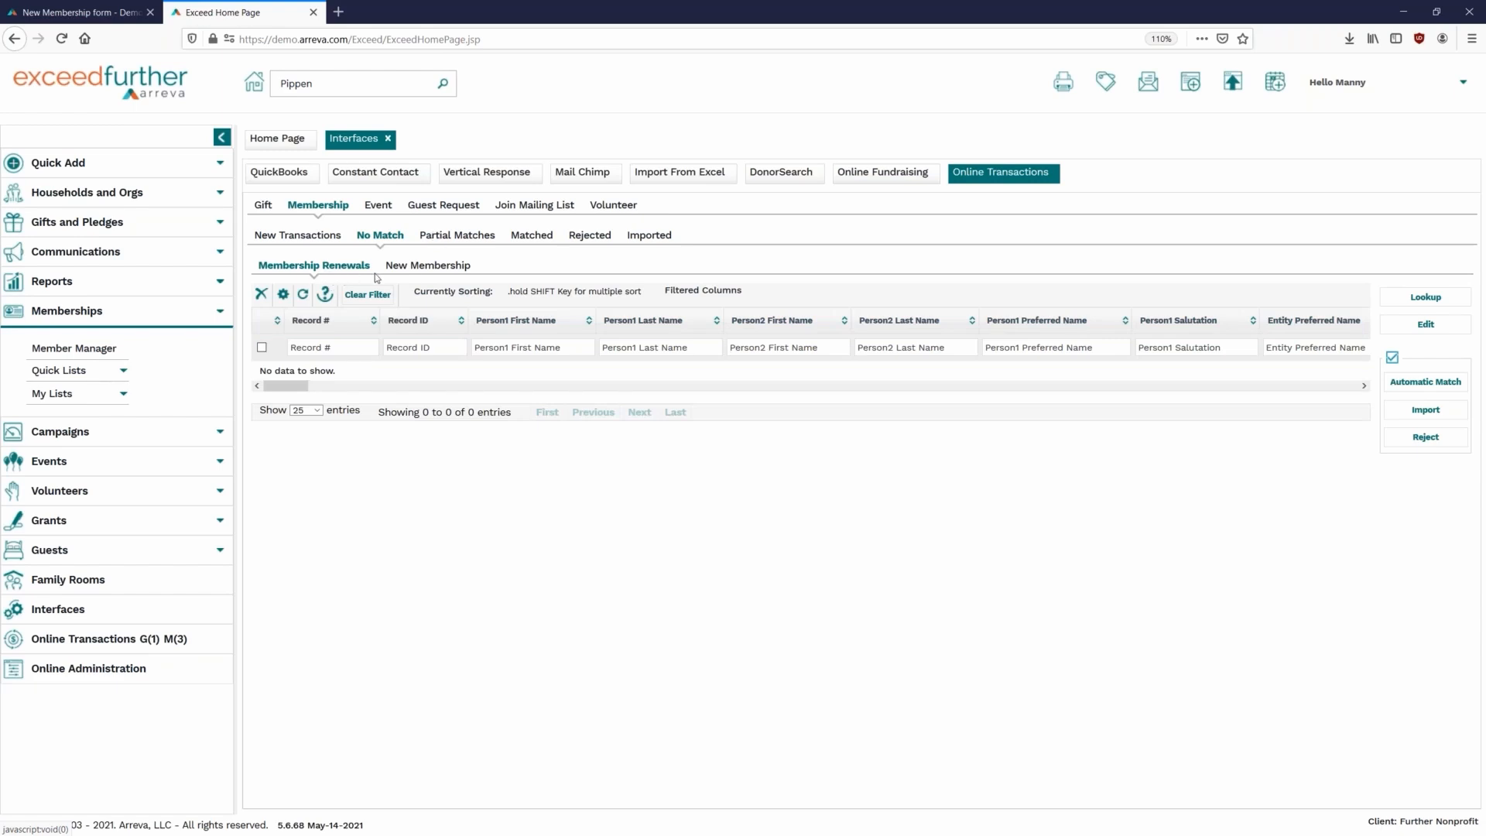
click(429, 267)
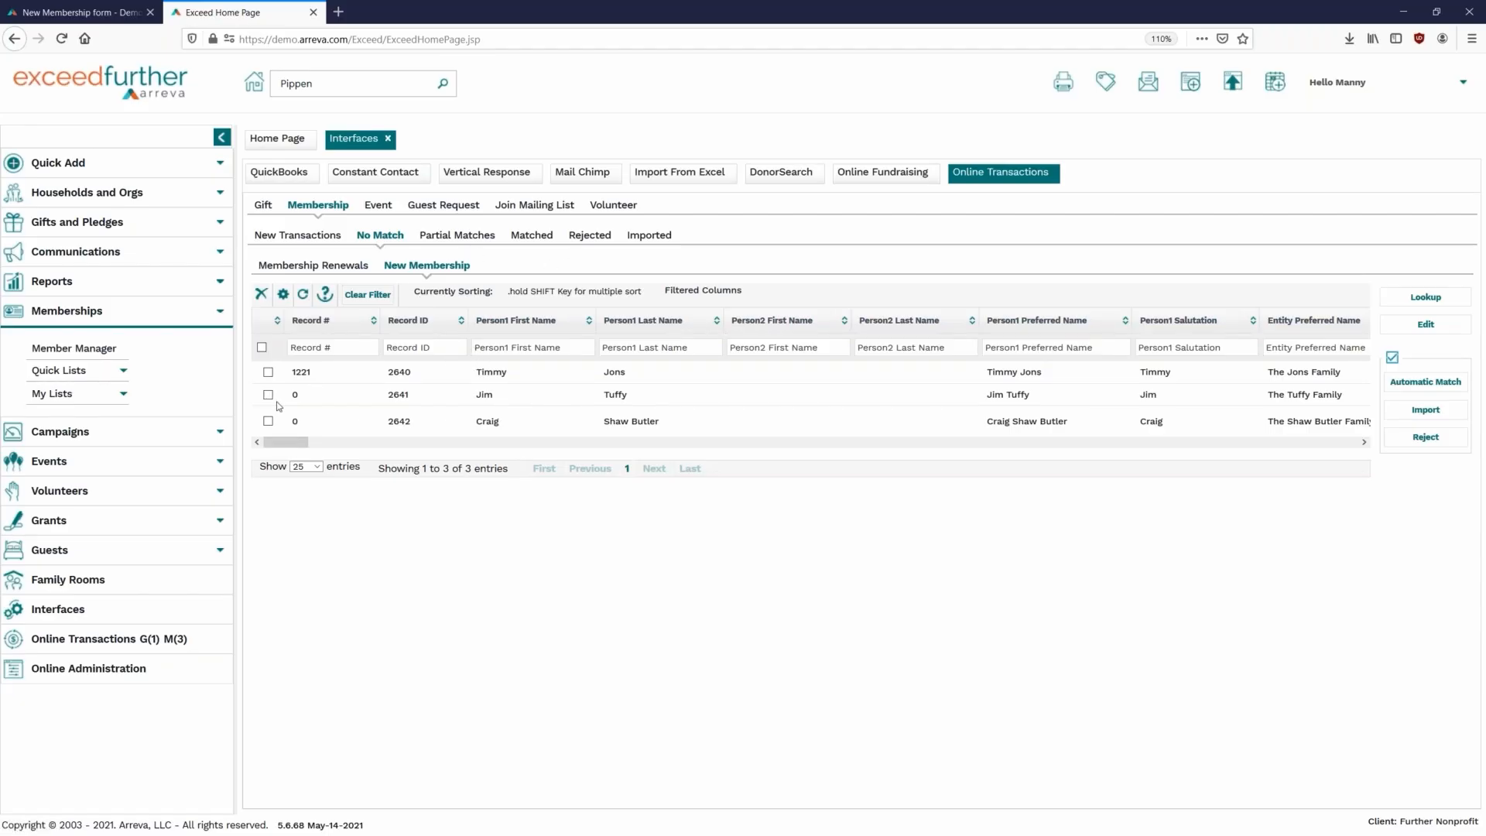
click(262, 348)
click(1426, 410)
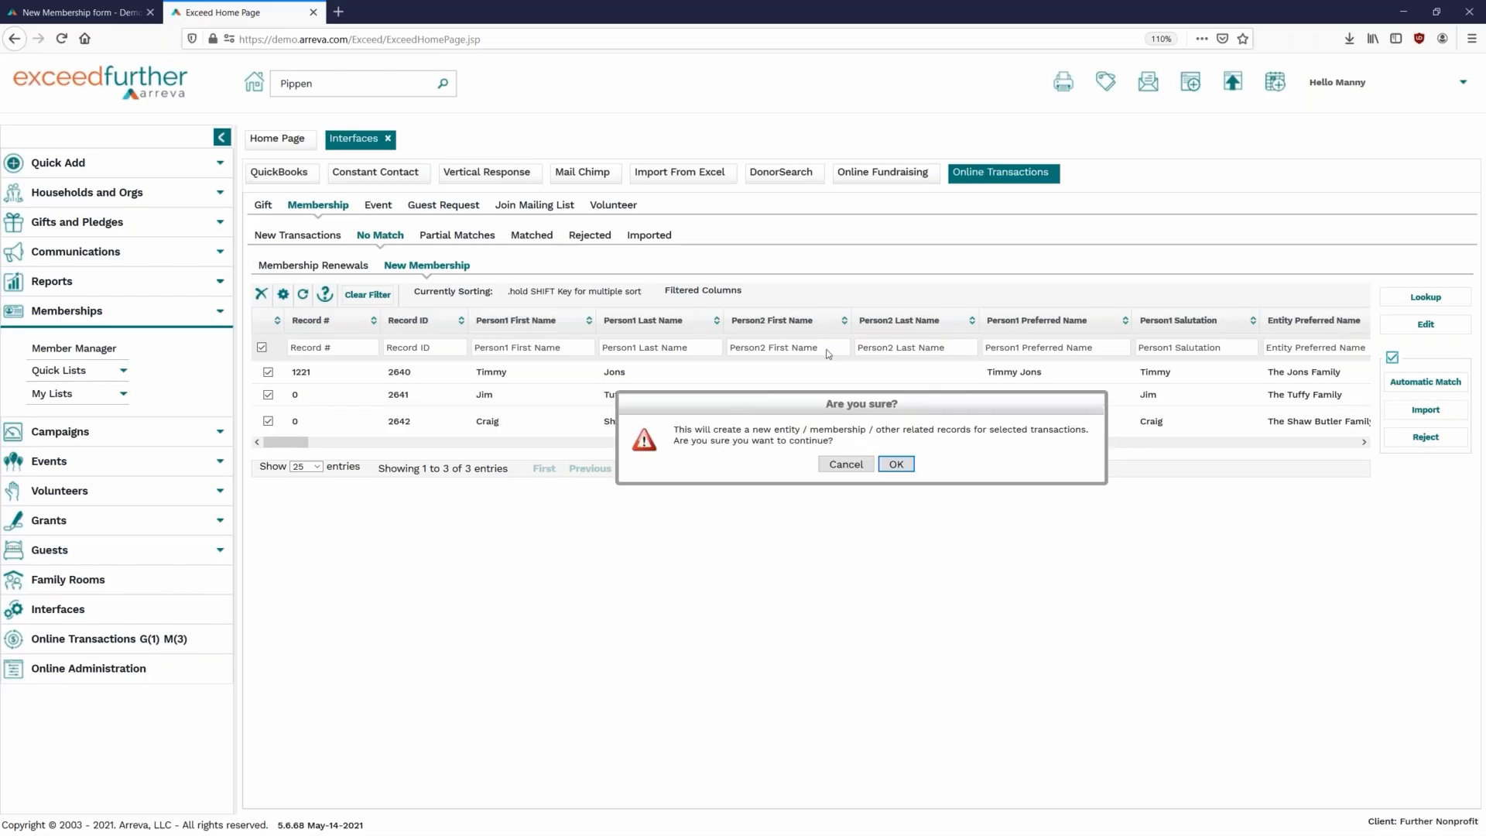
click(898, 466)
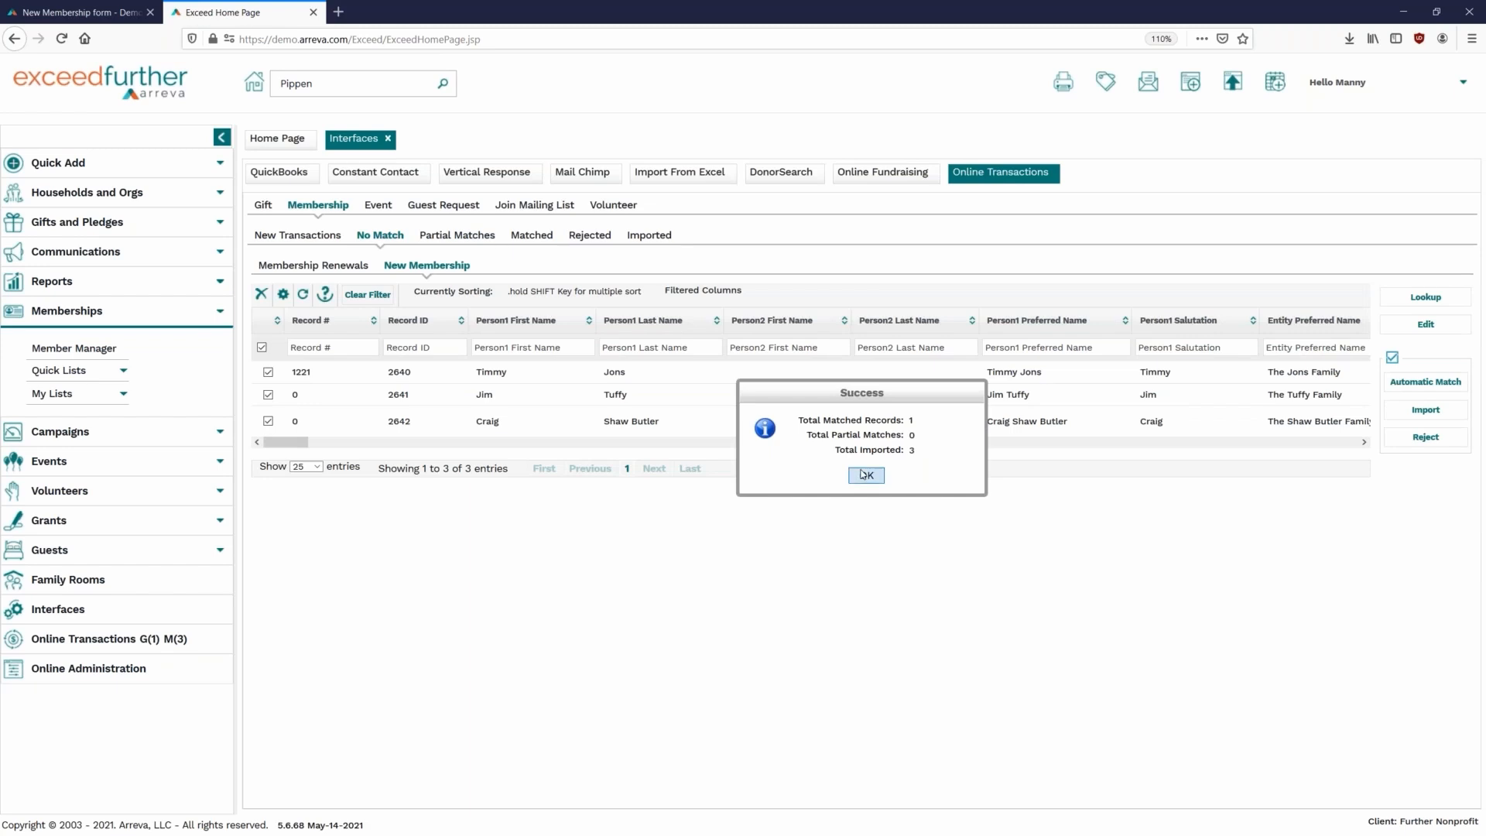
click(865, 474)
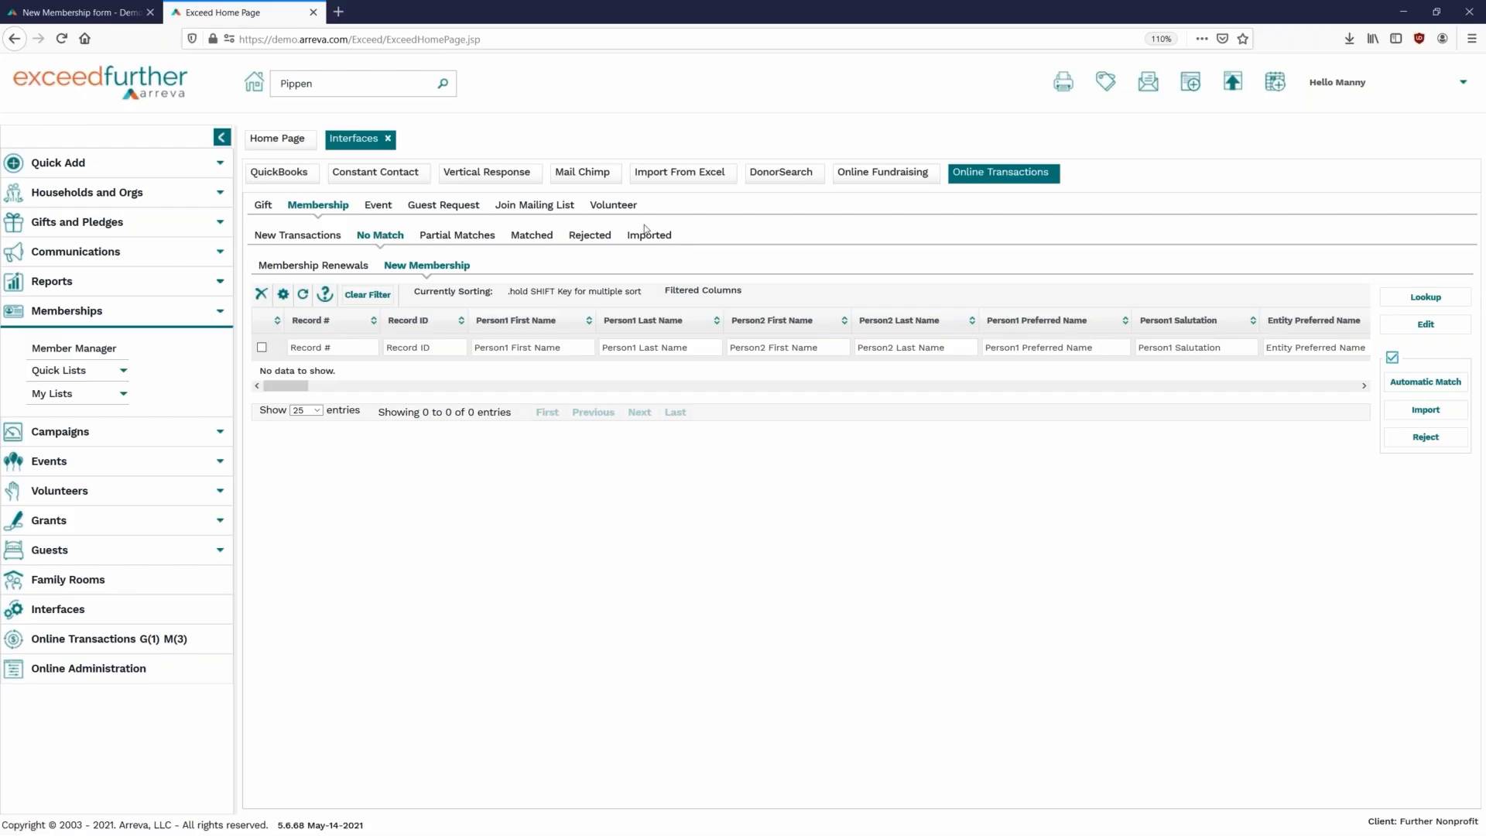
Create a membership for the matched renewal without a membership ID and check the other matched lists.
click(542, 235)
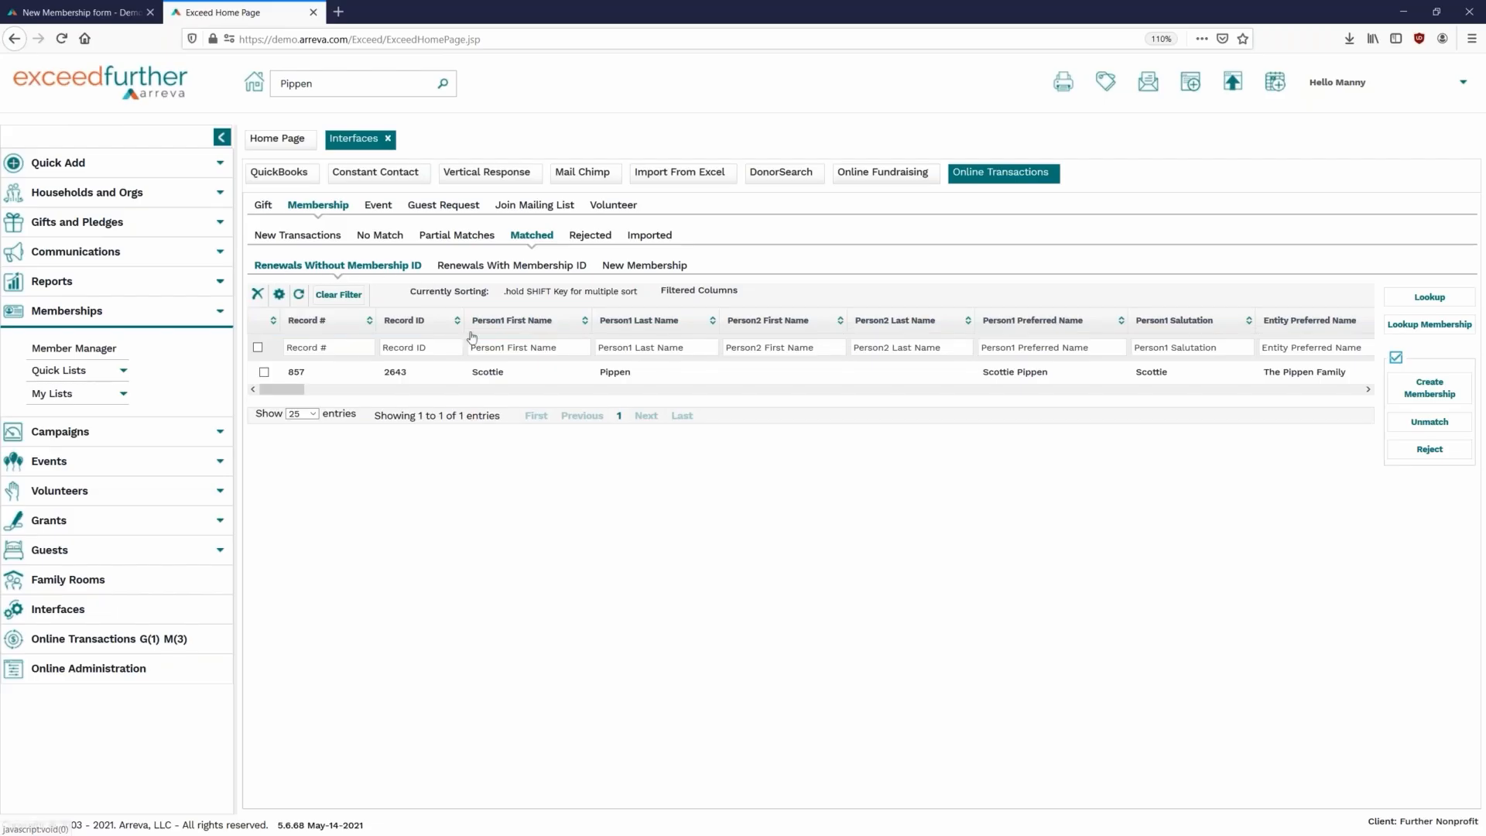
click(471, 267)
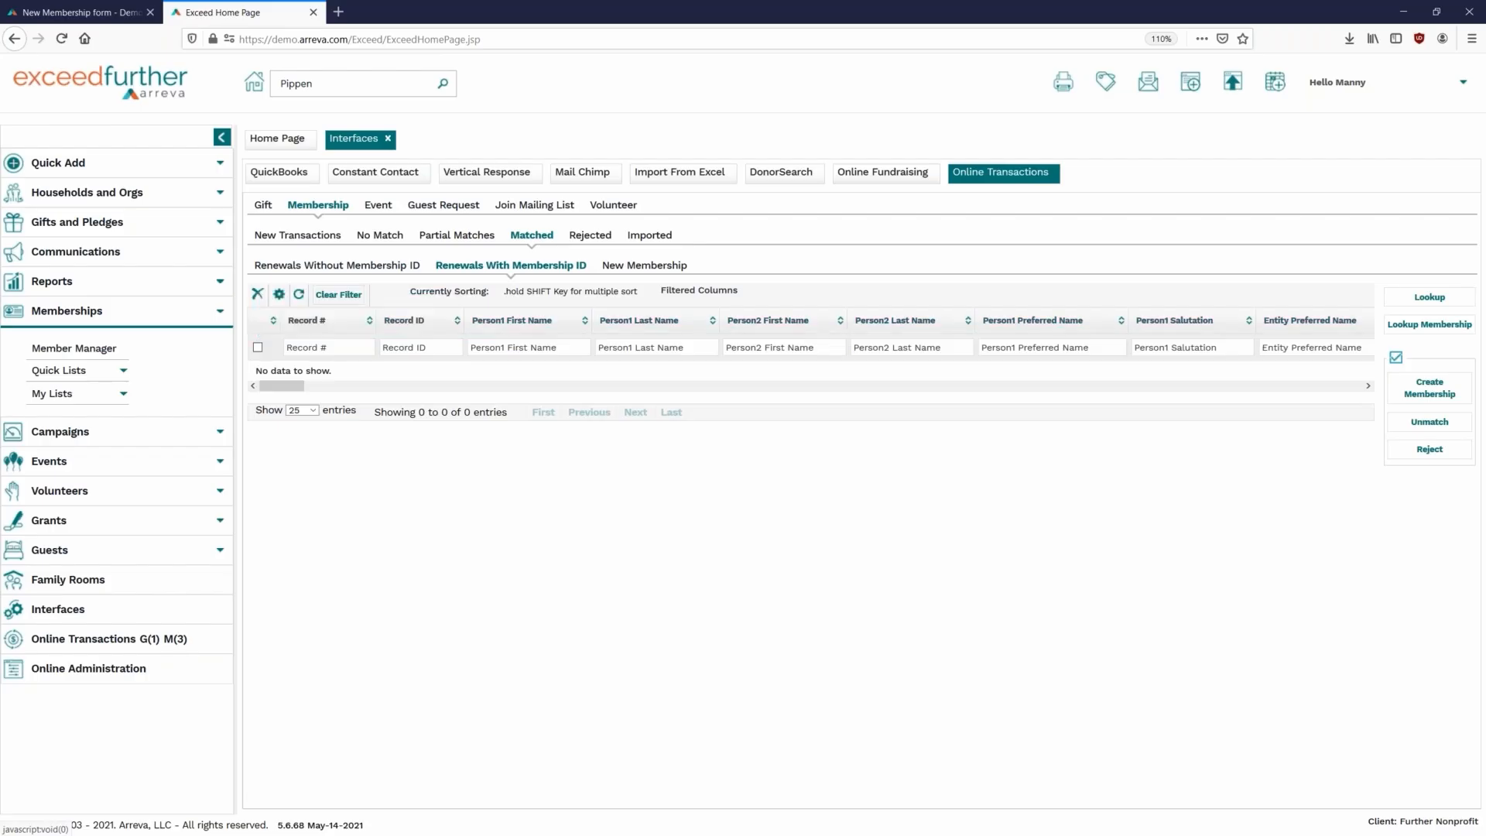
click(350, 266)
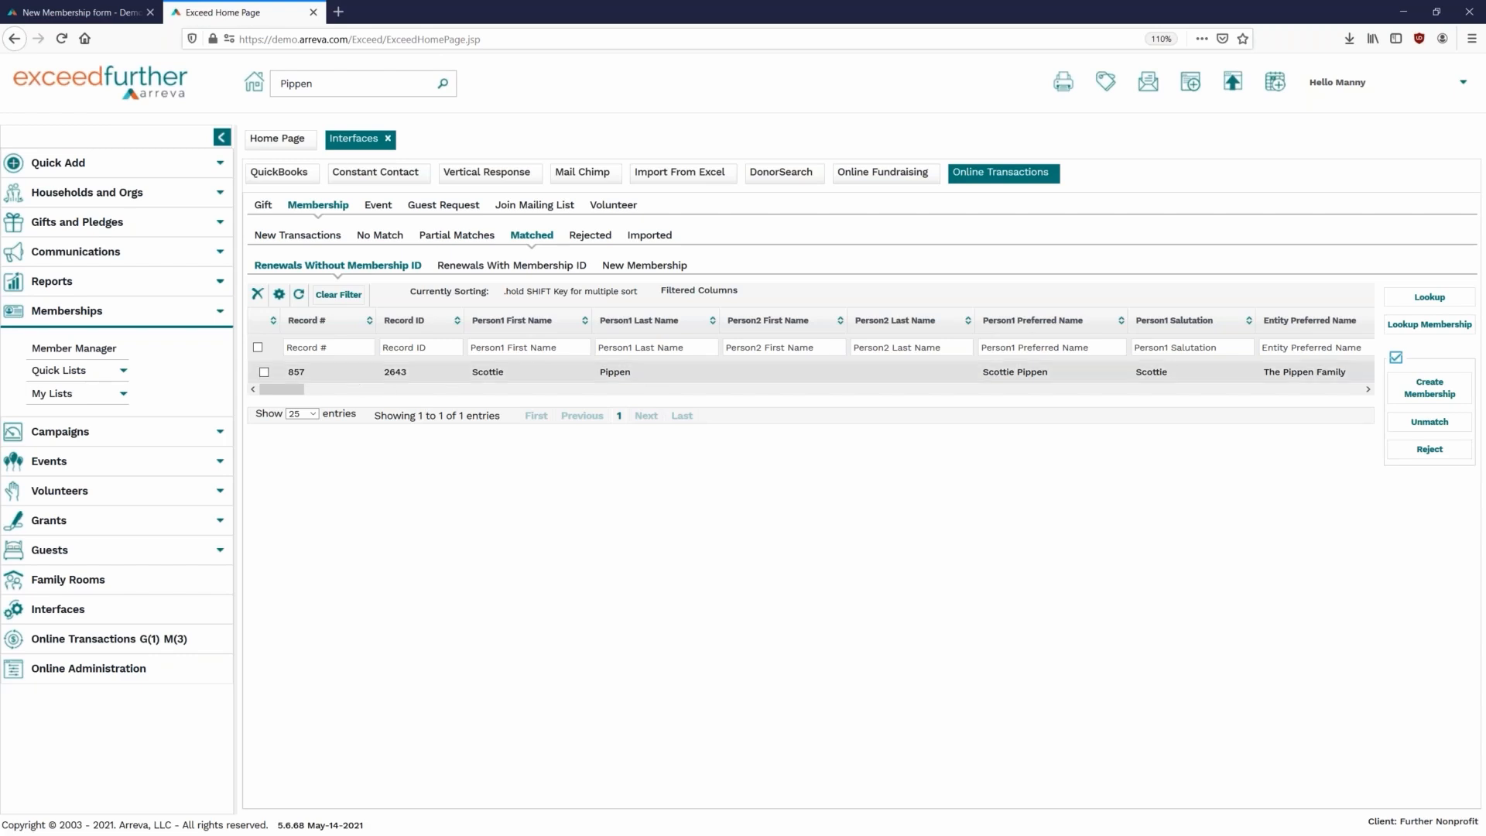
click(264, 372)
click(1435, 393)
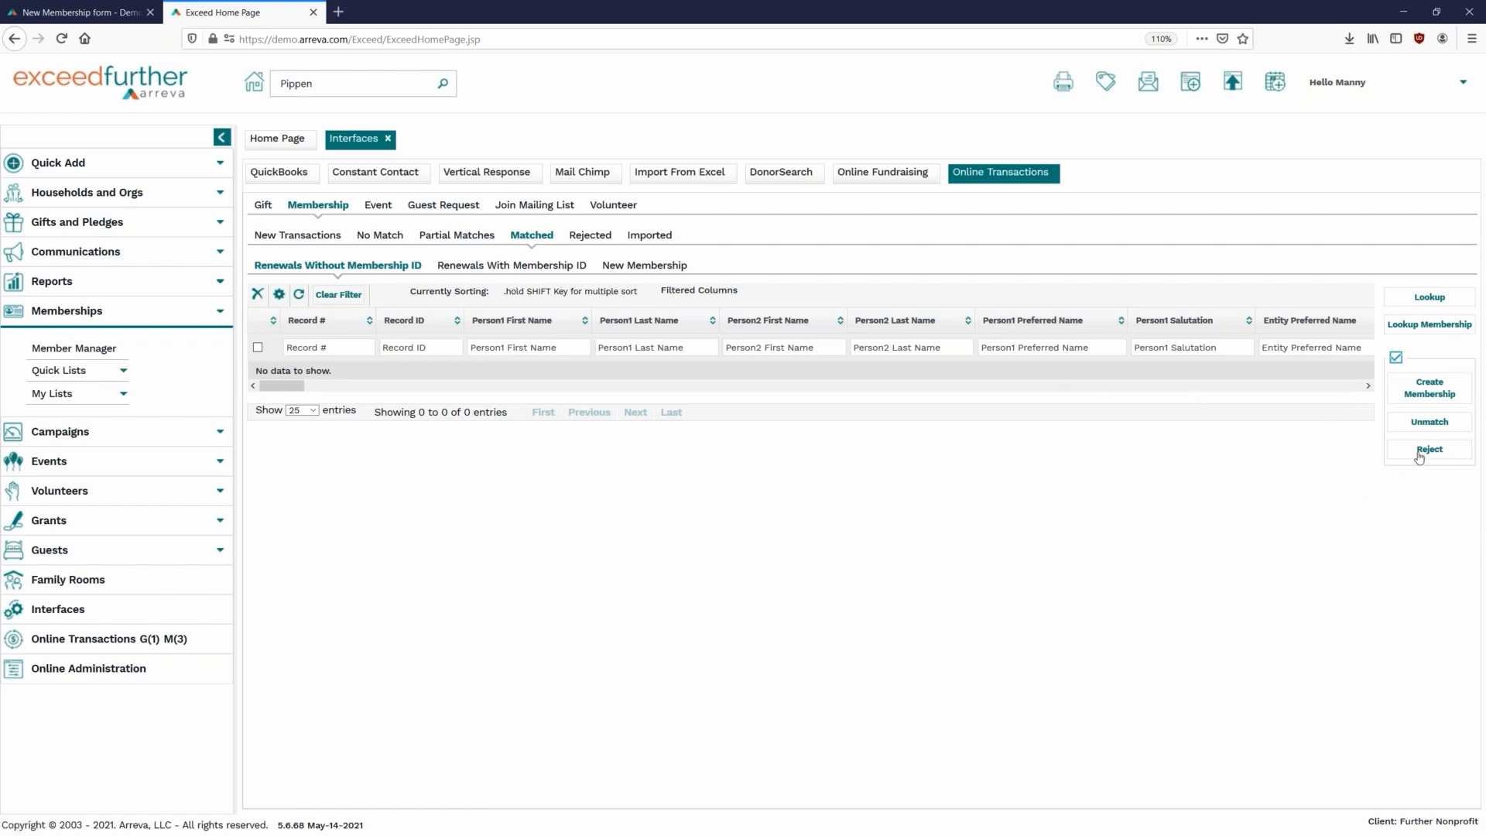
click(462, 266)
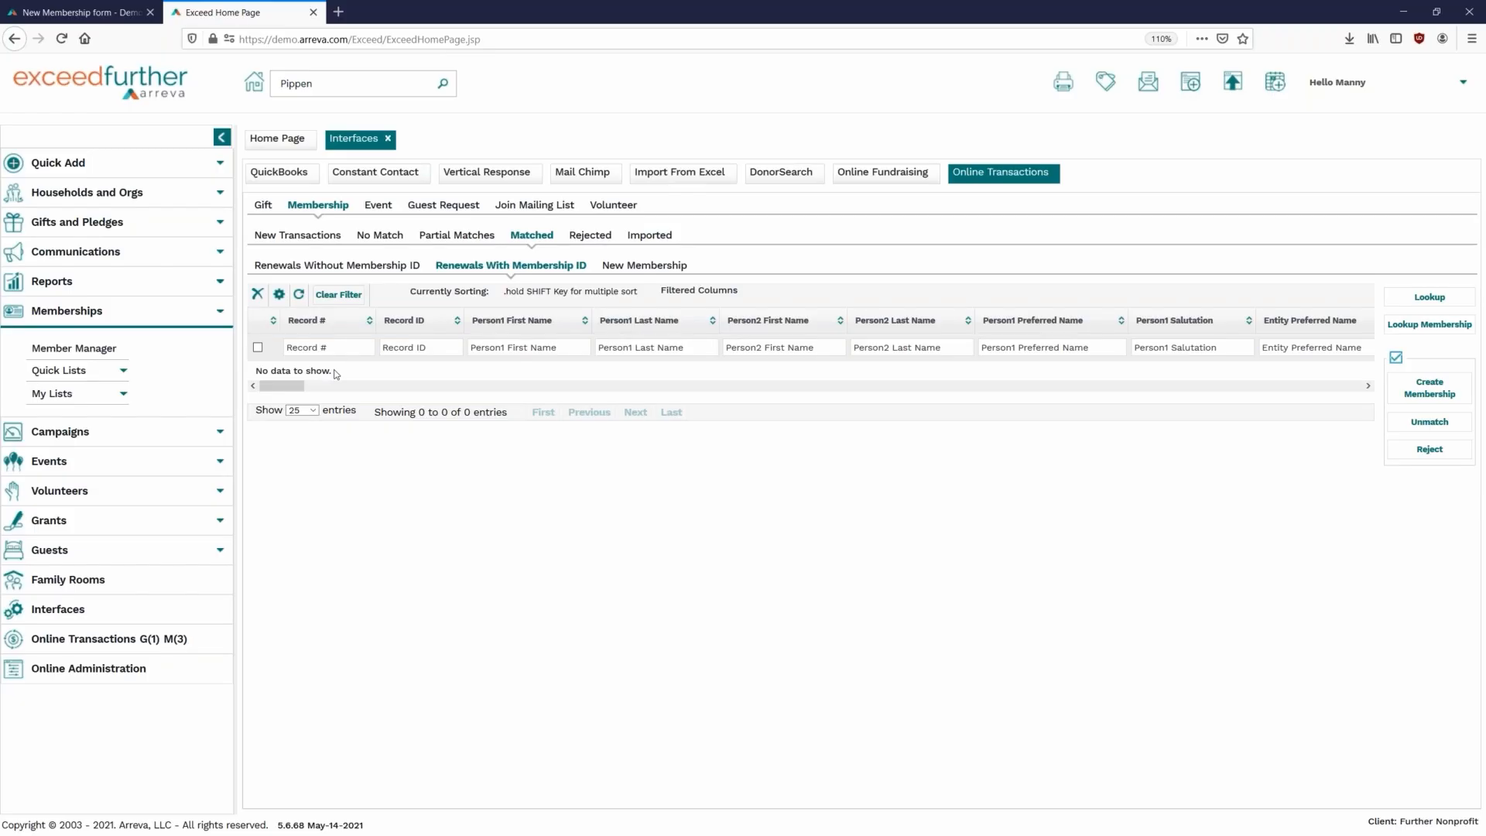
click(646, 275)
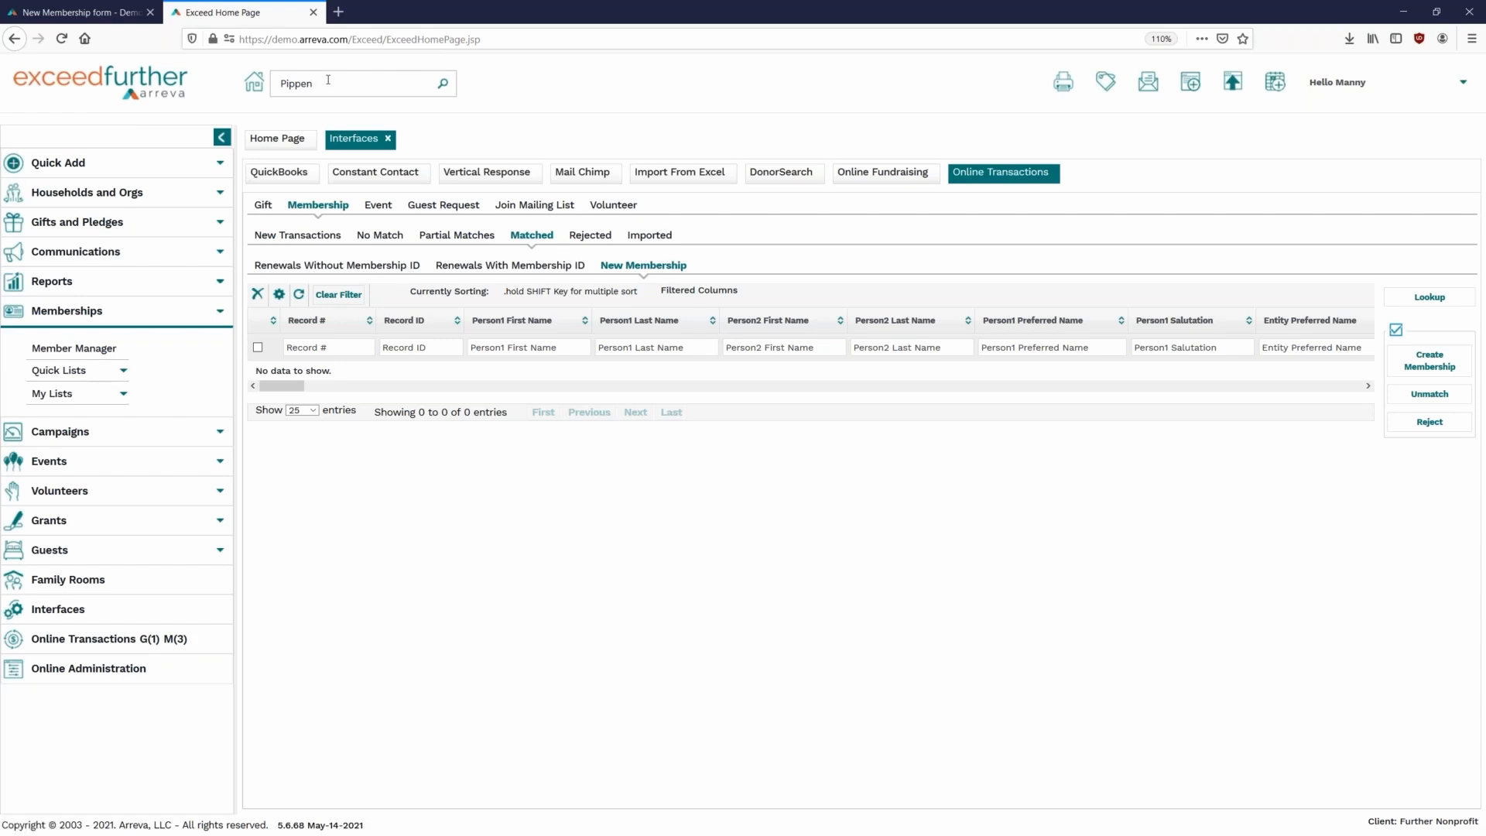
Find the first imported online member's household by last name and view its membership details.
key(BackSpace)
key(BackSpace)
key(BackSpace)
key(BackSpace)
key(BackSpace)
key(BackSpace)
text(Tuffy)
key(Return)
click(345, 258)
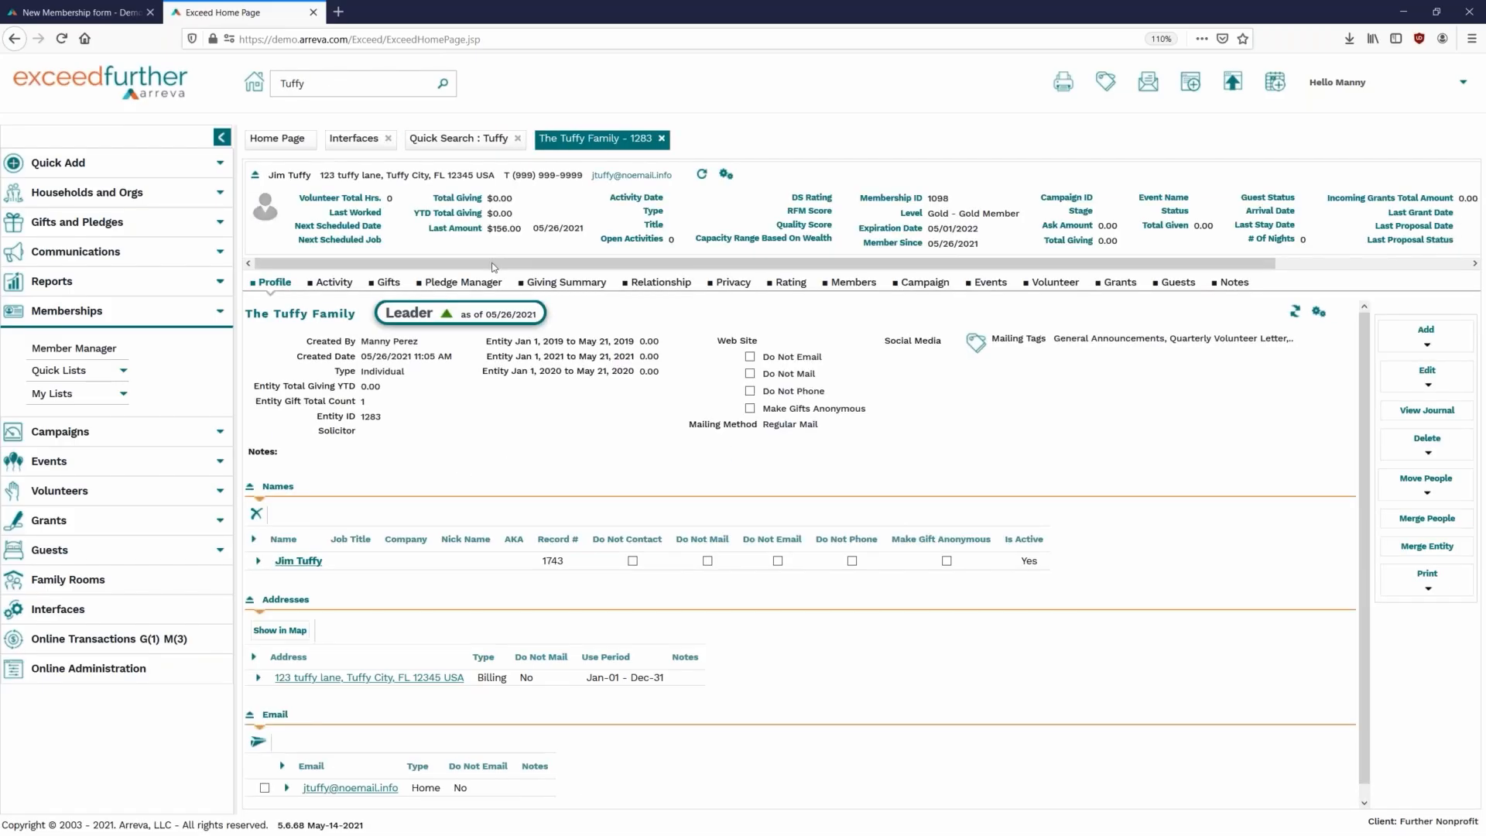
click(852, 282)
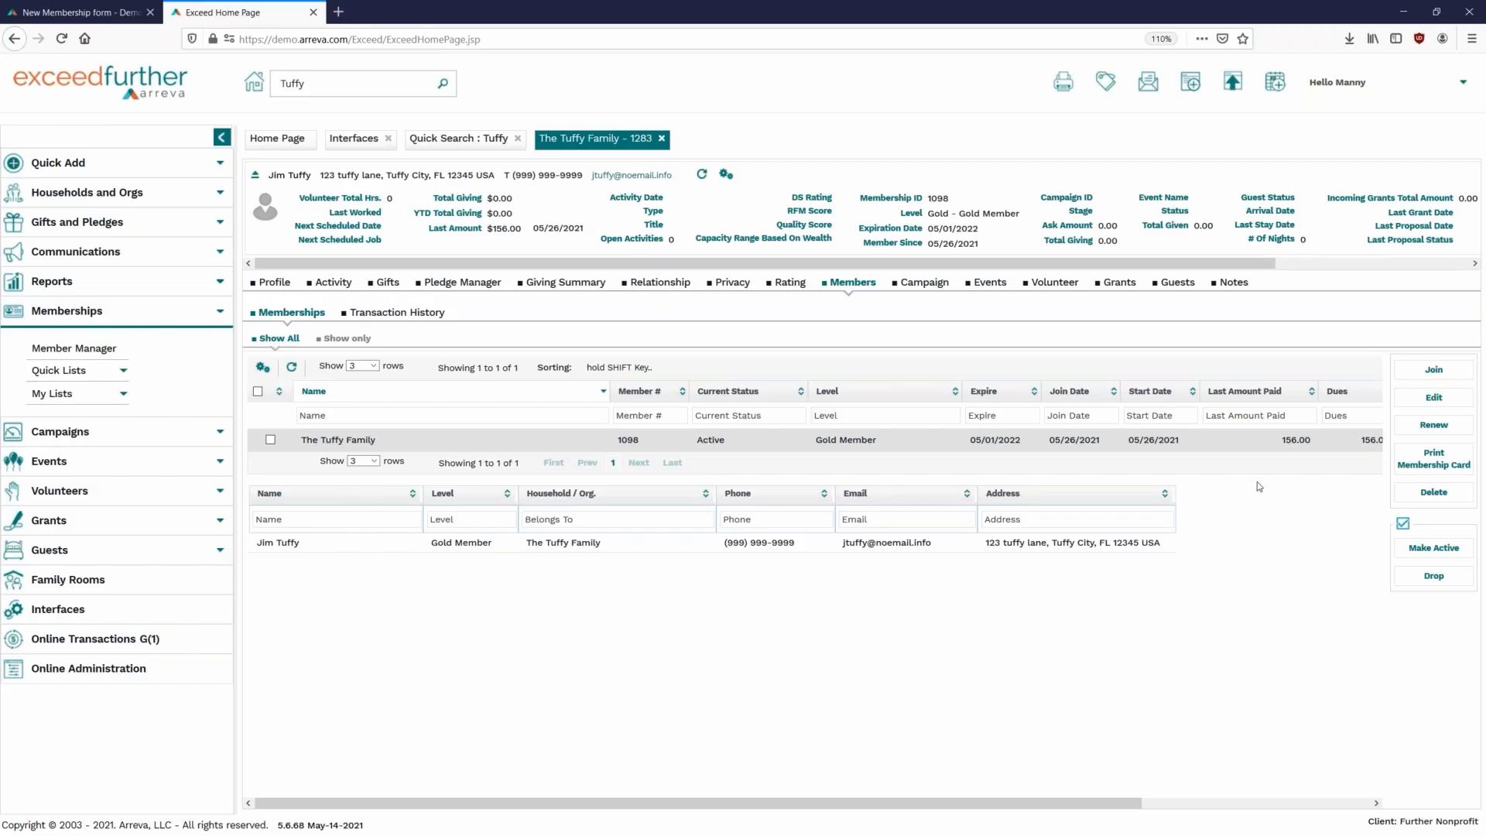
scroll(1245, 480, right, 3)
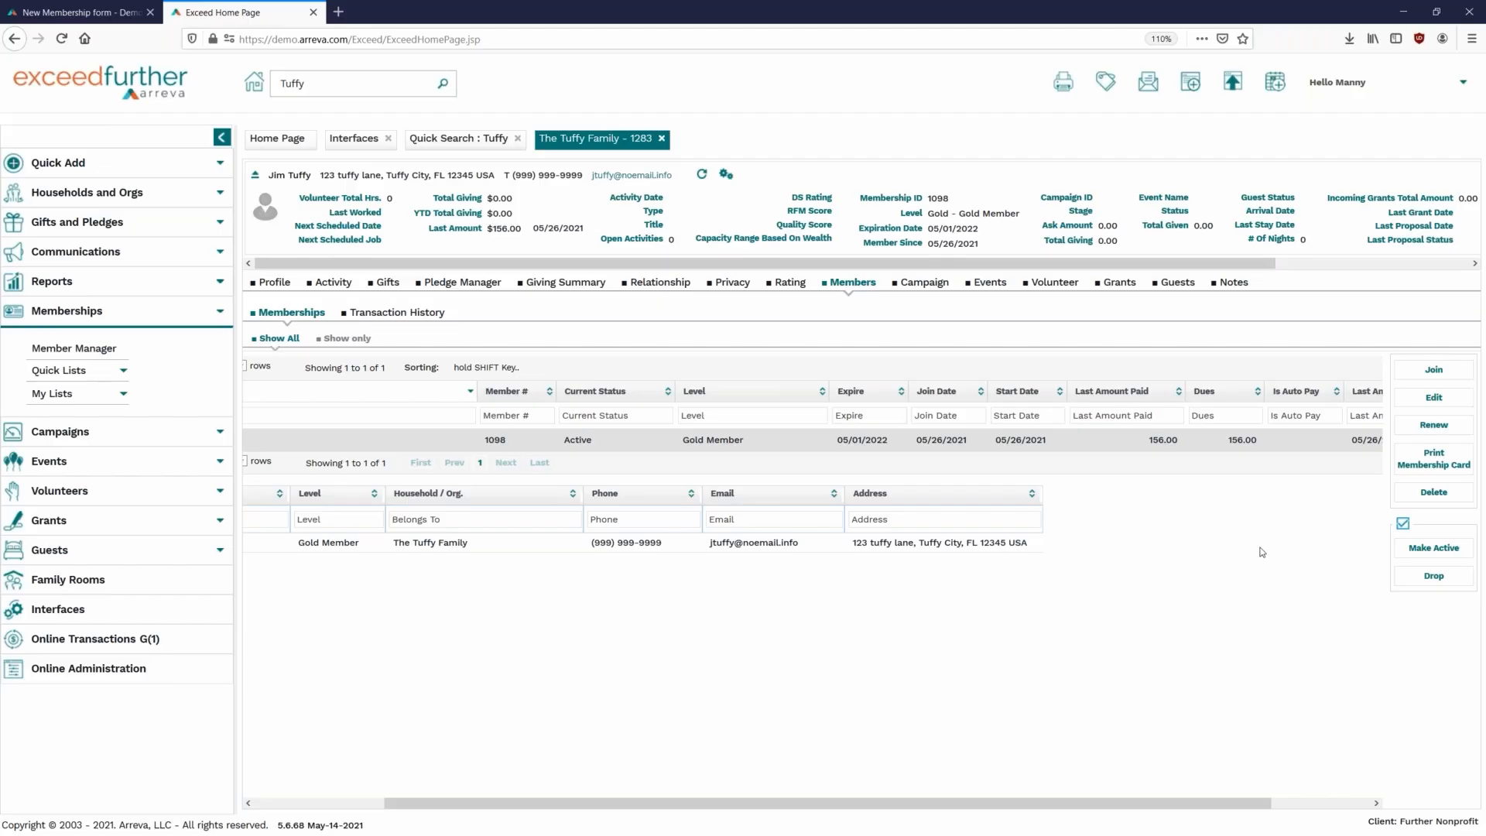
List the New Memberships for This Week in Member Manager.
click(97, 350)
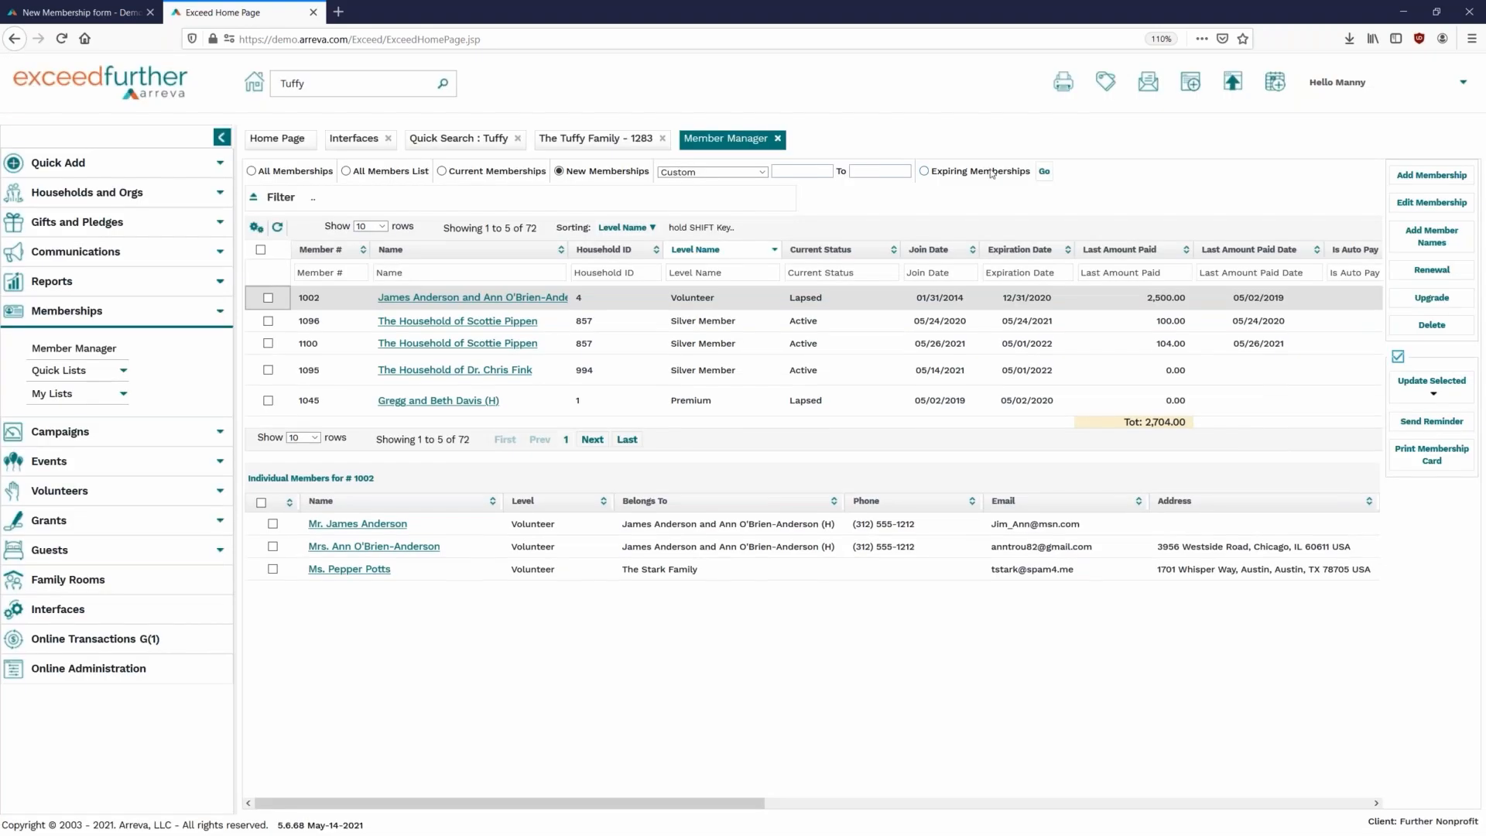
click(761, 171)
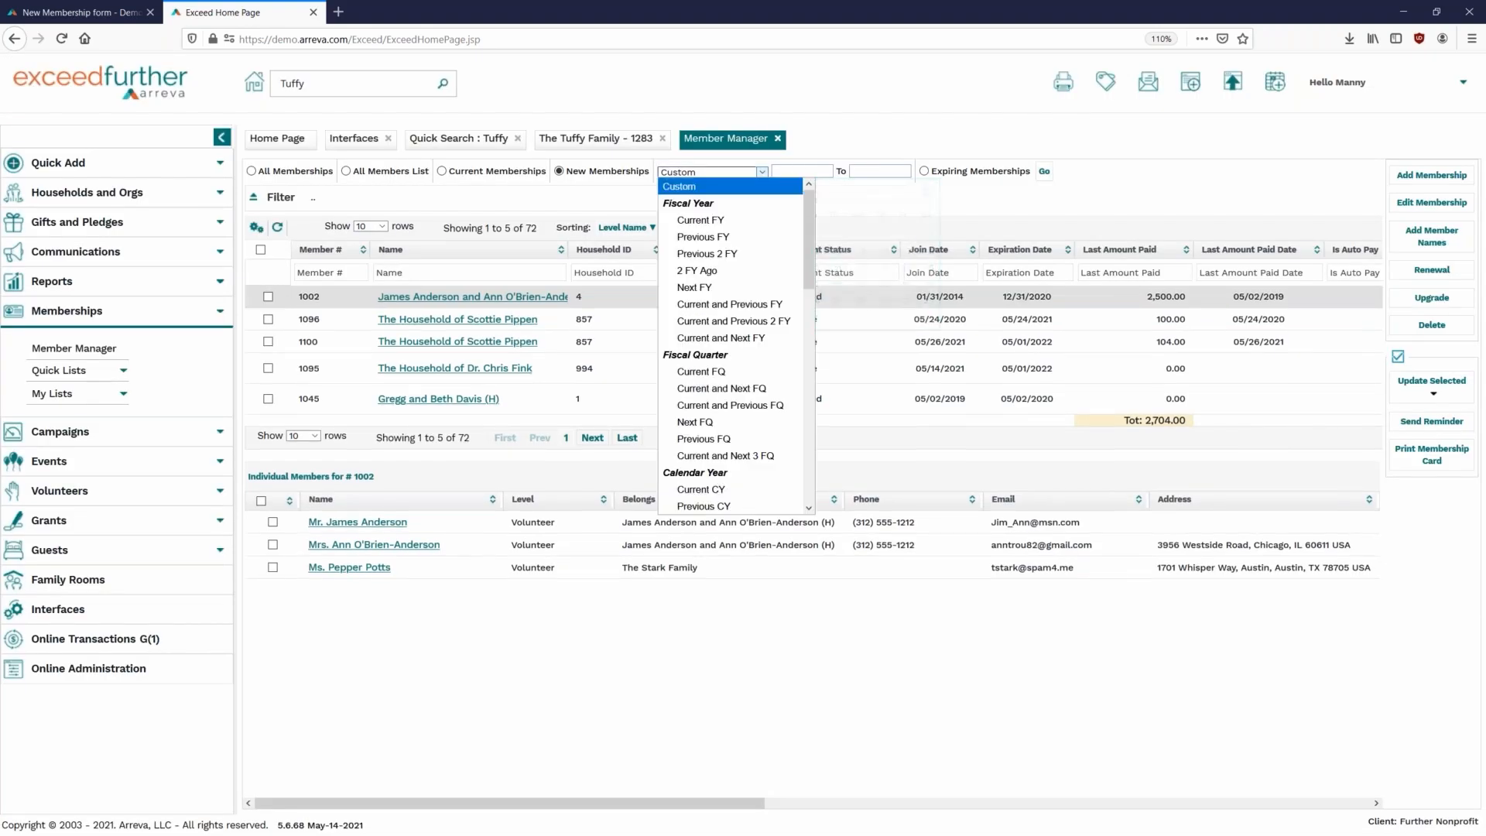
scroll(703, 460, down, 8)
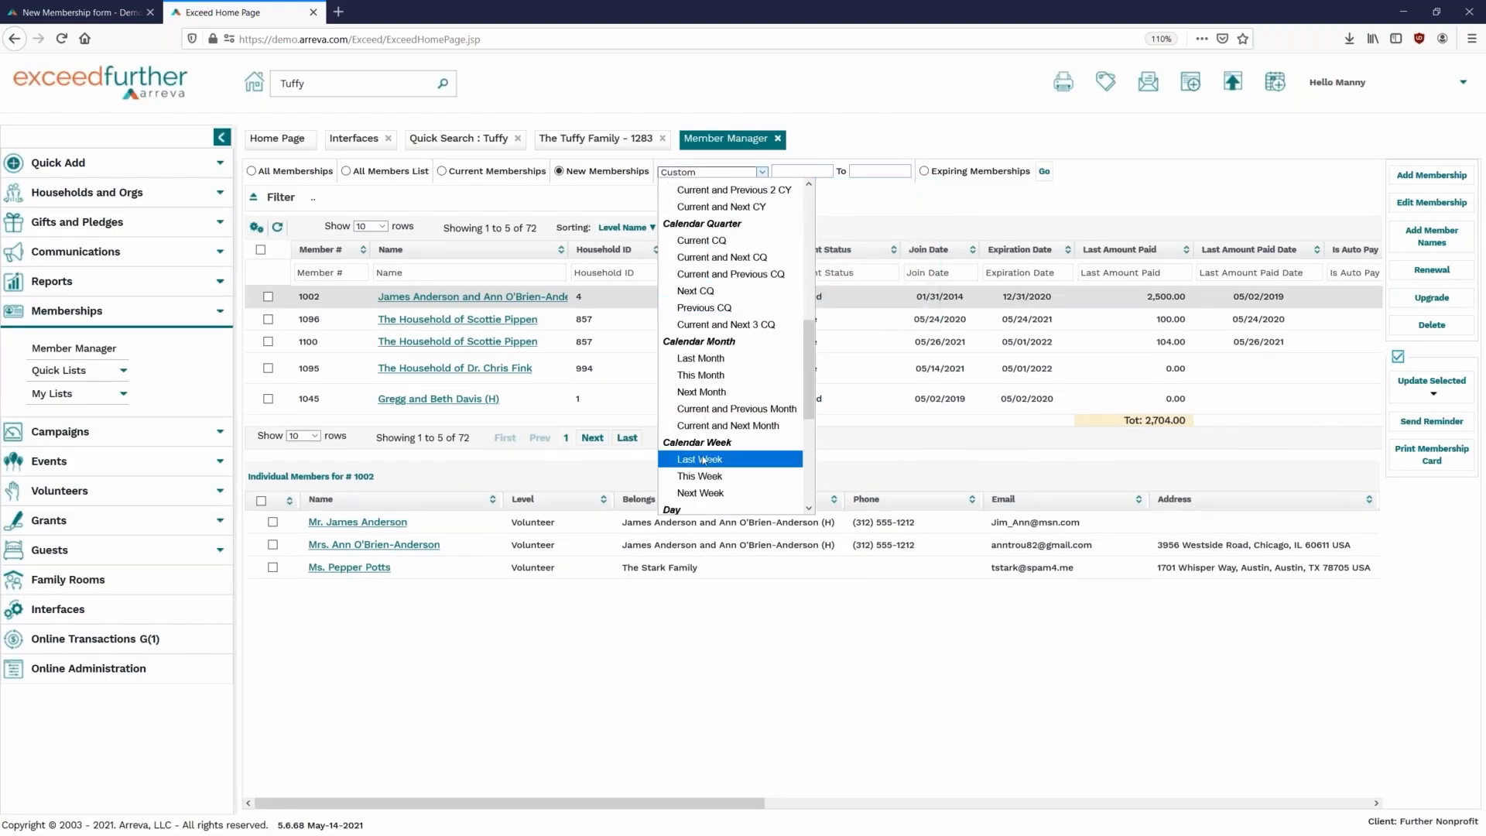
click(703, 460)
click(717, 171)
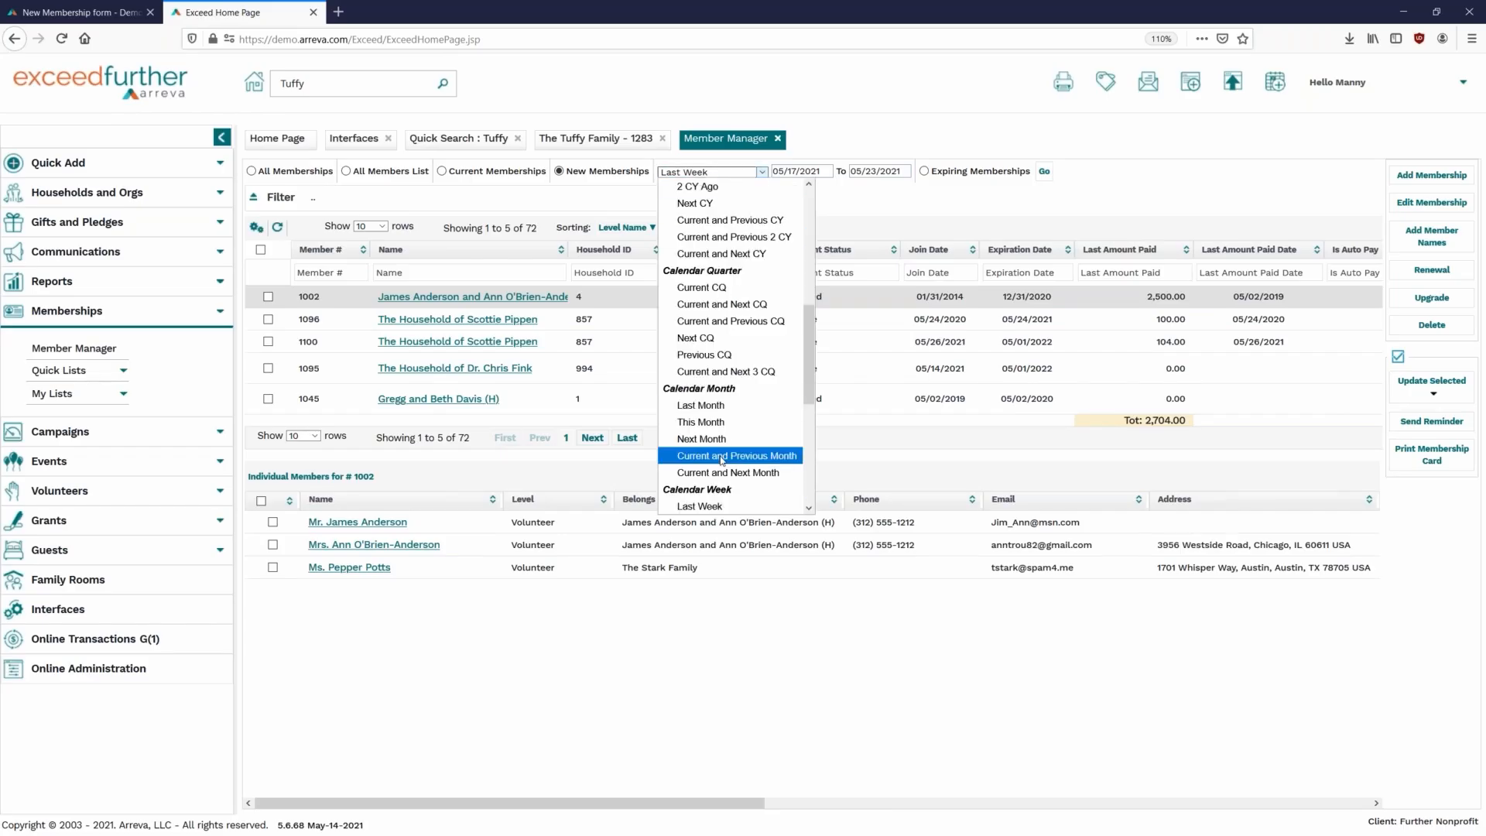
scroll(721, 460, down, 2)
click(718, 427)
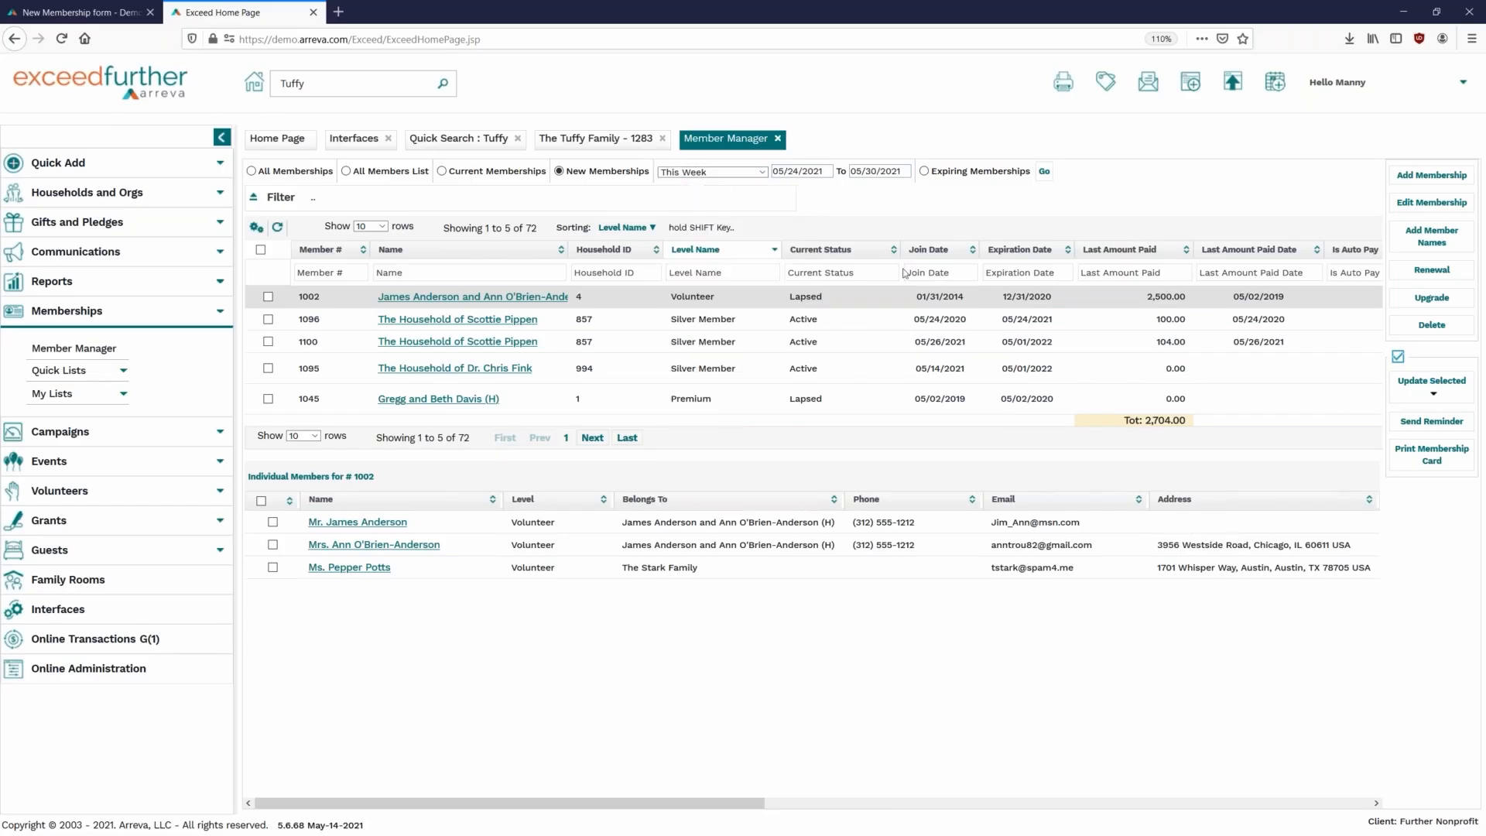
click(1044, 174)
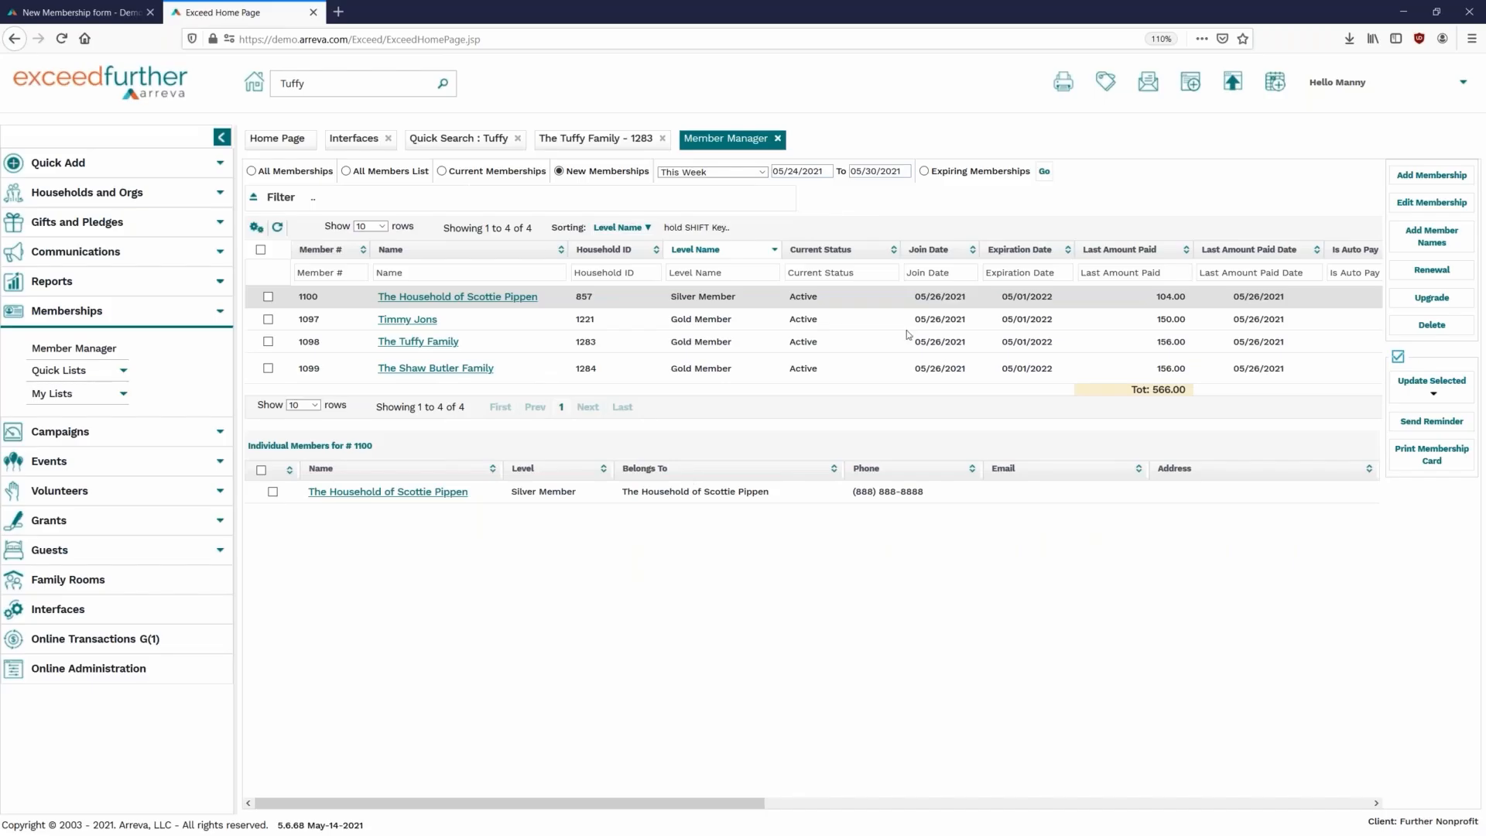
Examine the individual members behind the third and first memberships in this week's list.
click(706, 345)
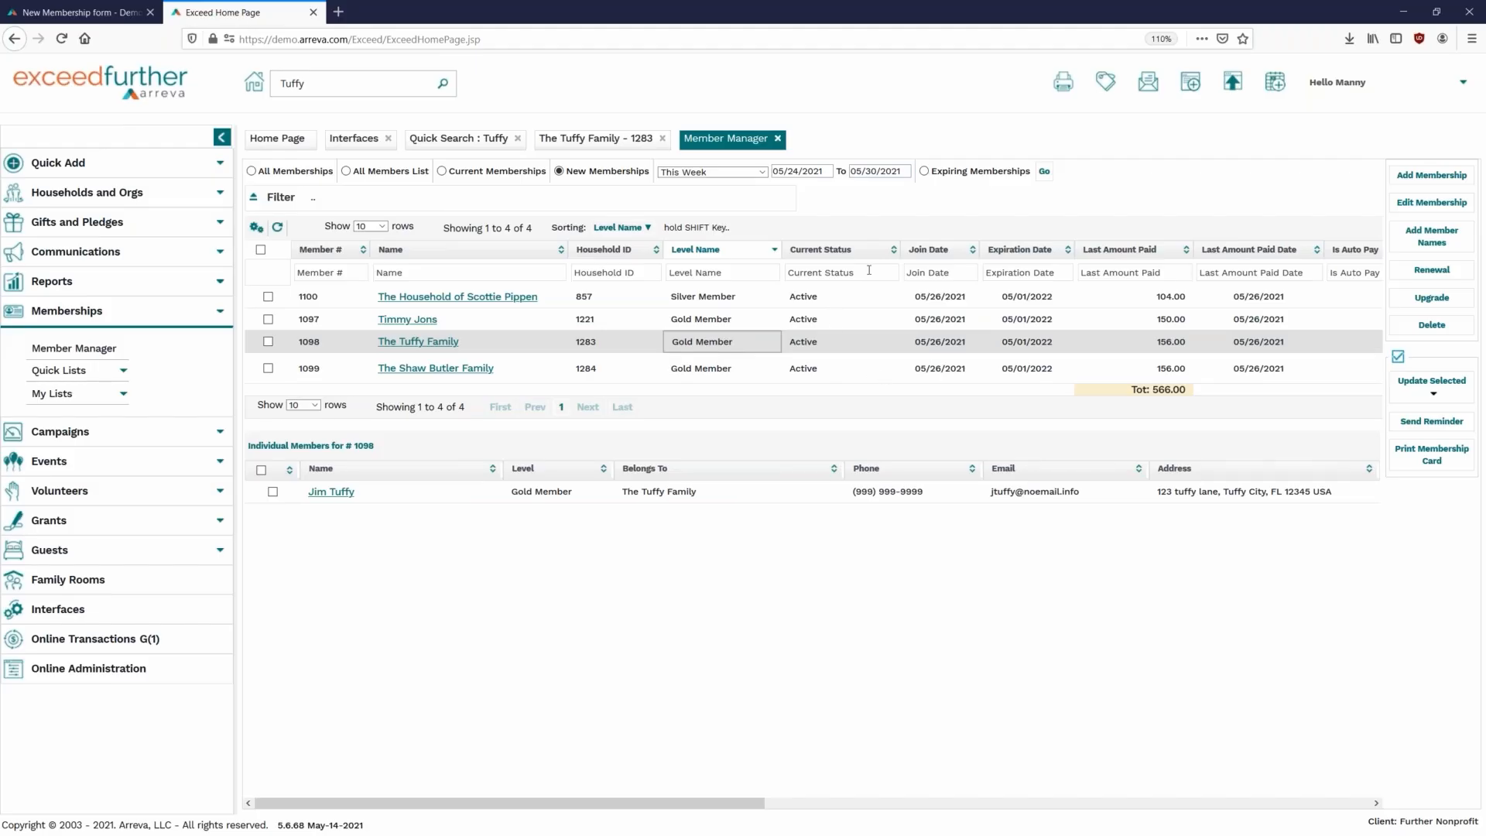
click(946, 297)
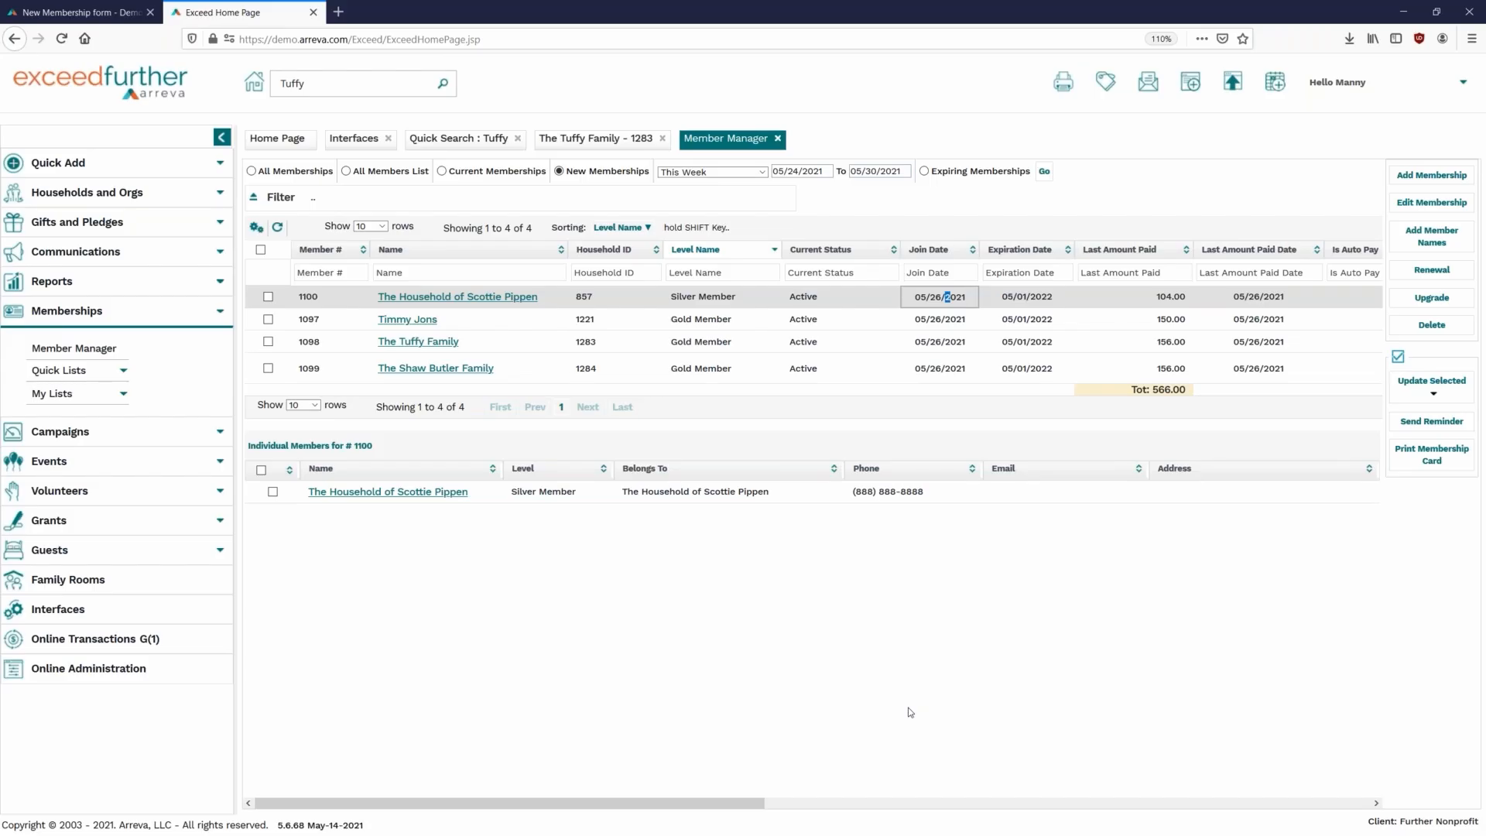
click(1147, 428)
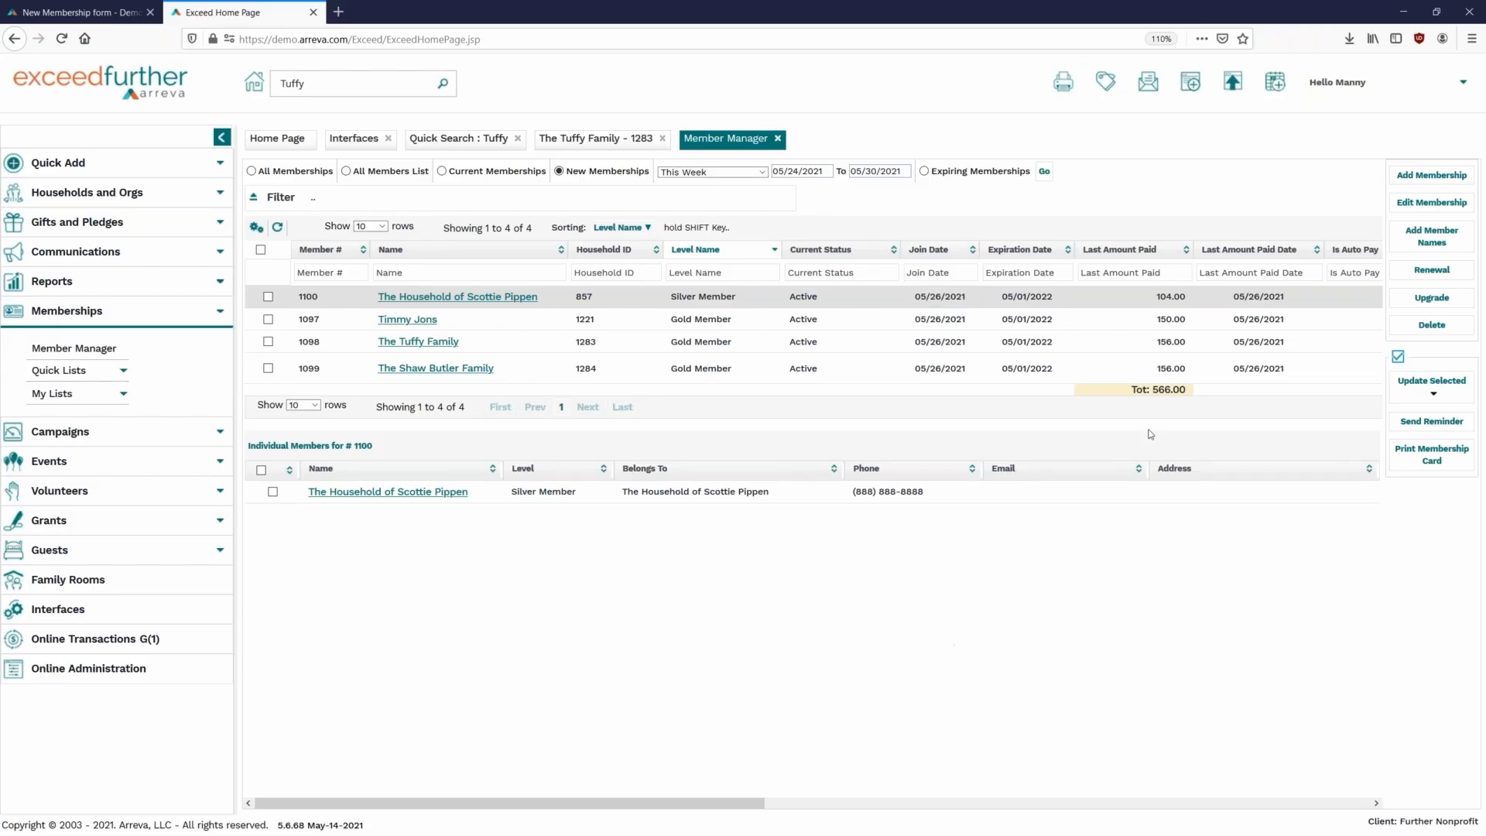